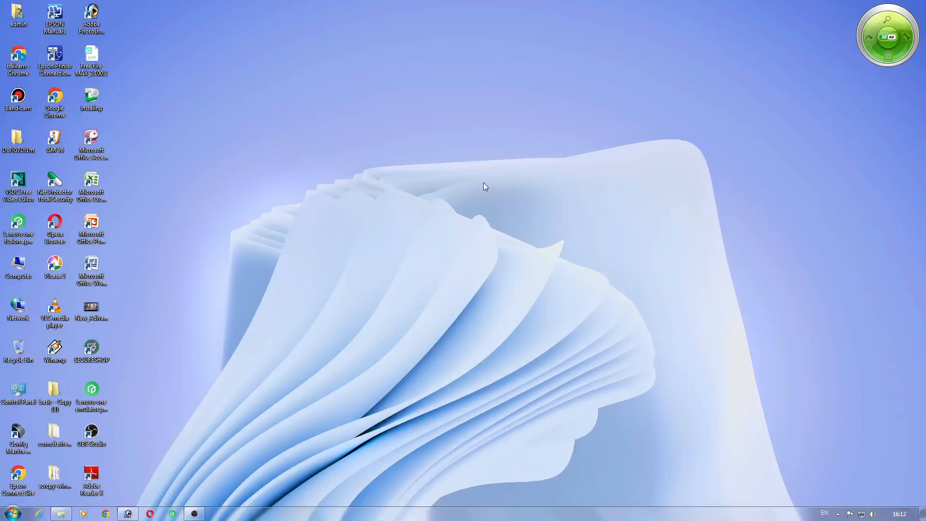
Step: Switch to Adobe Photoshop and duplicate the photo's Background layer as Background copy
{"action": "left_click", "coordinate": [128, 514]}
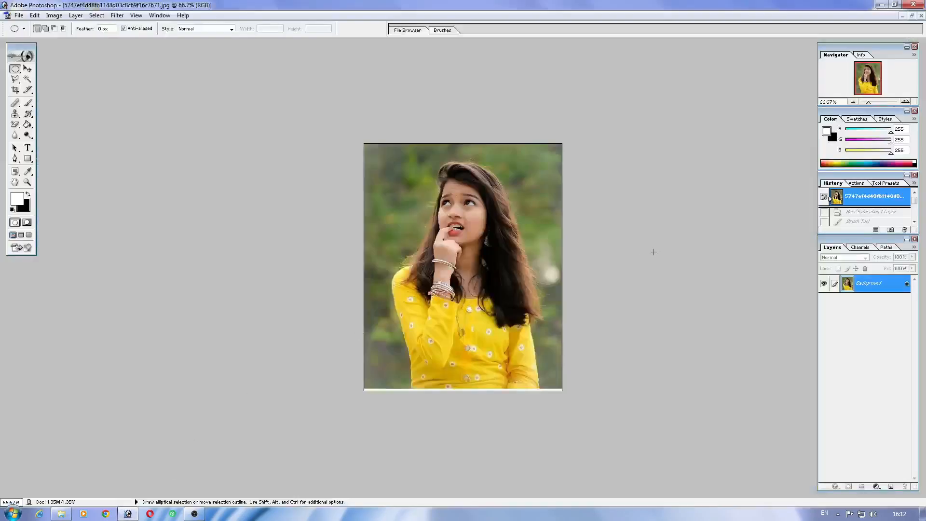
{"action": "right_click", "coordinate": [863, 287]}
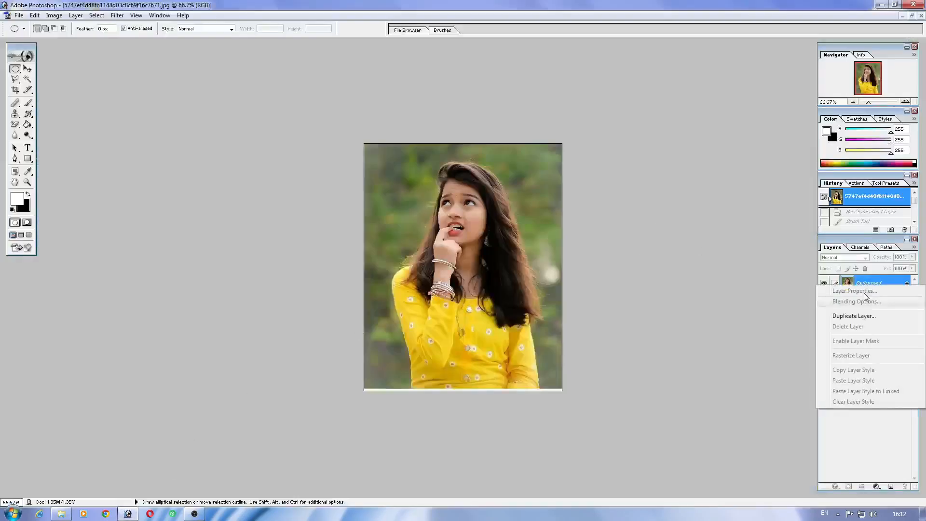
{"action": "left_click", "coordinate": [863, 318]}
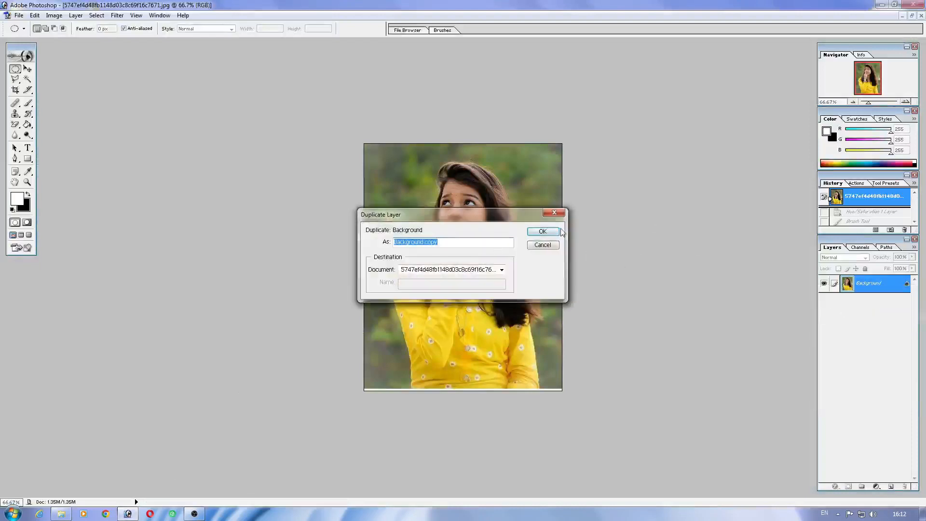
{"action": "left_click", "coordinate": [543, 231]}
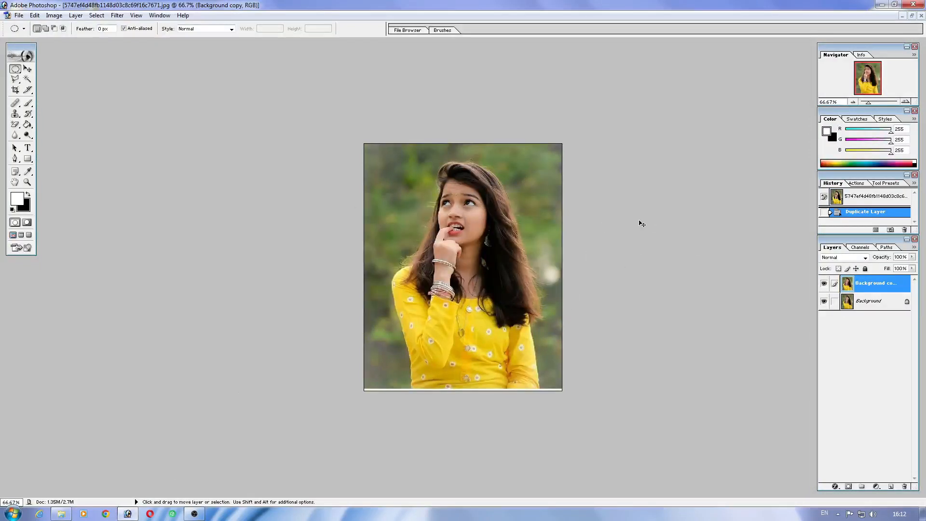
Step: Add a Hue/Saturation adjustment layer above Background copy and set the Greens to saturation -100 and lightness -100
{"action": "key", "text": "ctrl+plus"}
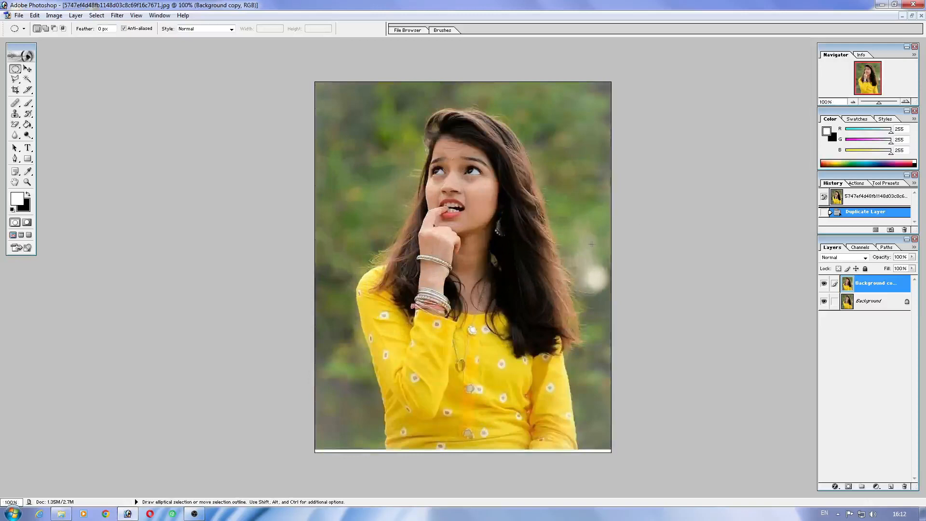
{"action": "scroll", "coordinate": [592, 245], "scroll_direction": "down", "scroll_amount": 1}
{"action": "scroll", "coordinate": [591, 245], "scroll_direction": "up", "scroll_amount": 3}
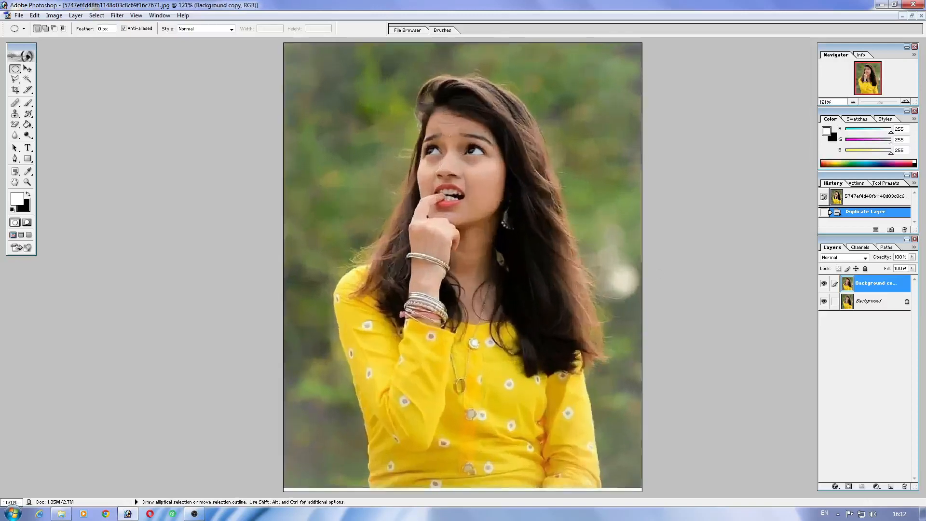
{"action": "left_click", "coordinate": [877, 486]}
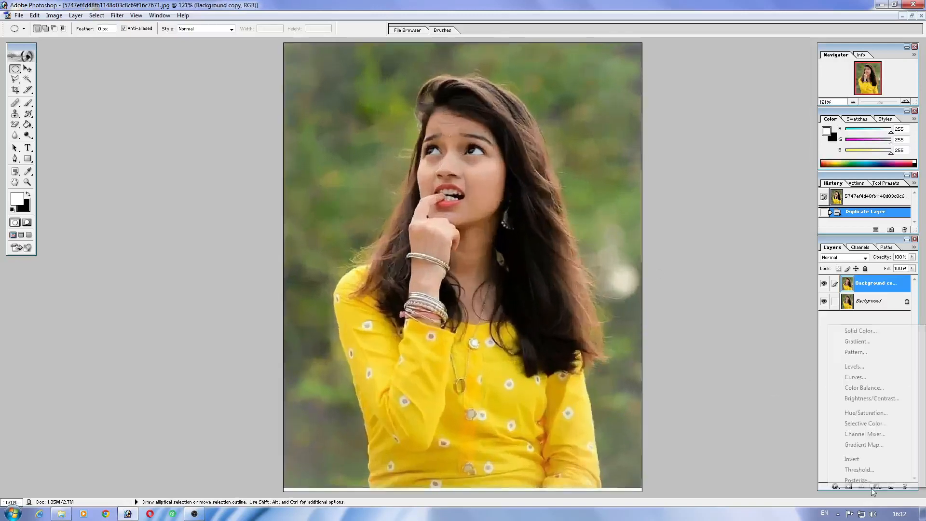
{"action": "left_click", "coordinate": [866, 413]}
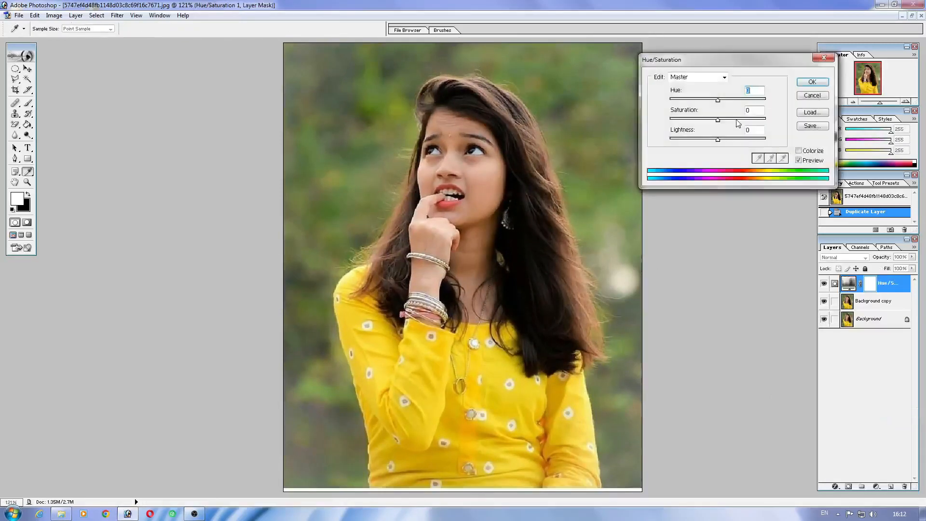
{"action": "left_click", "coordinate": [706, 82]}
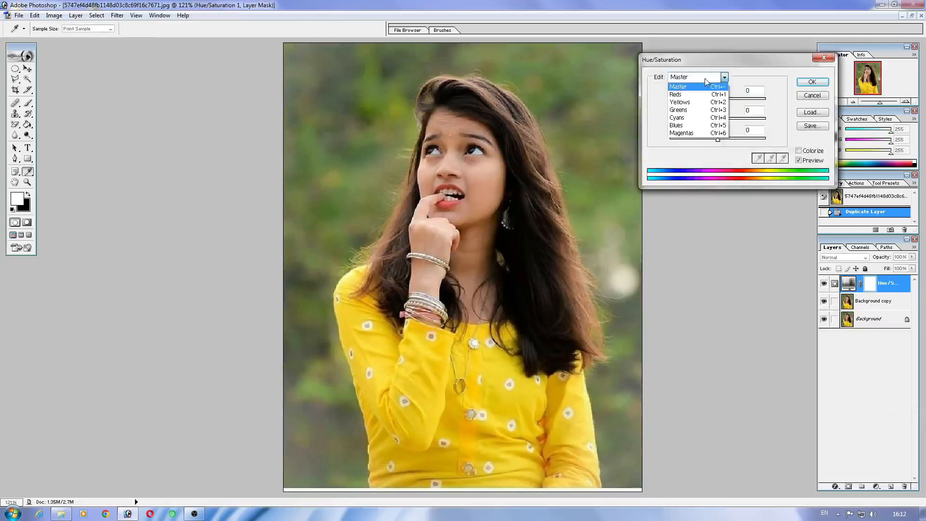
{"action": "left_click", "coordinate": [693, 113]}
{"action": "left_click_drag", "start_coordinate": [718, 119], "coordinate": [663, 131]}
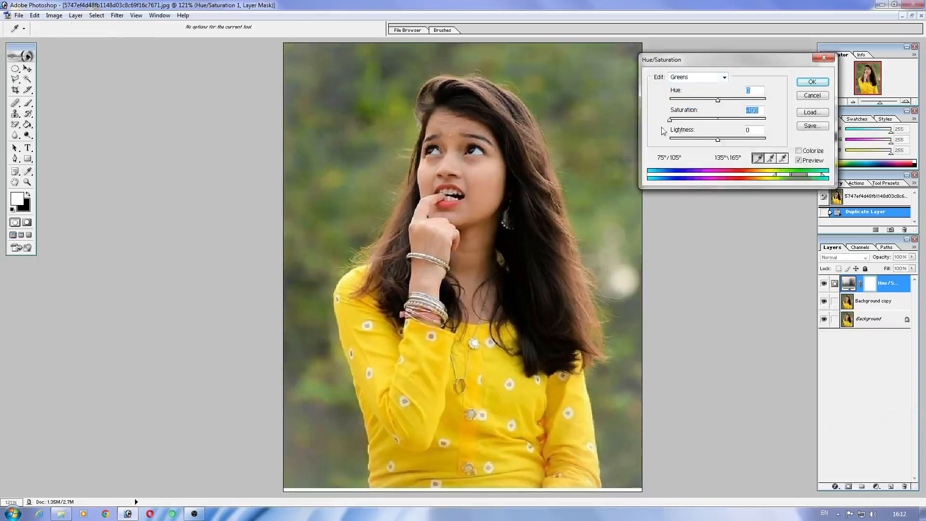
{"action": "left_click_drag", "start_coordinate": [718, 140], "coordinate": [633, 147]}
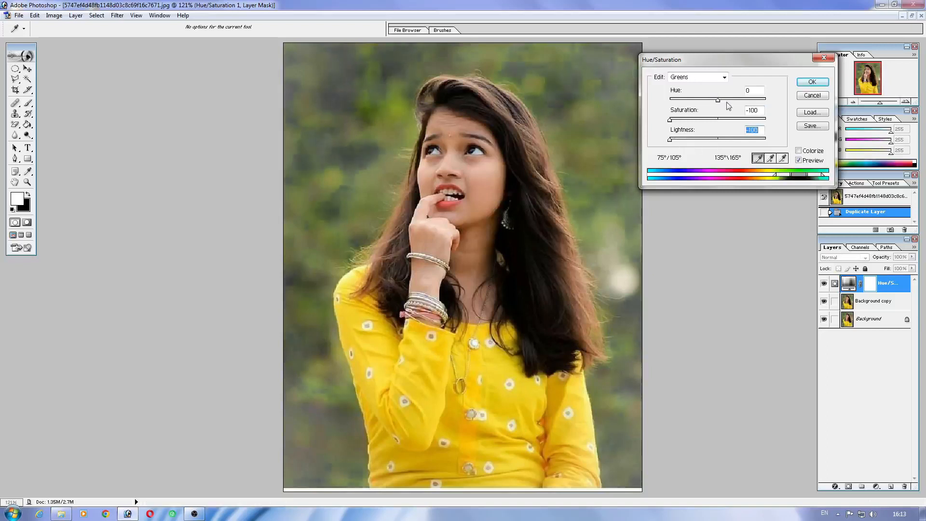
Step: Set the Yellows saturation to -100 in the Hue/Saturation adjustment and apply it
{"action": "left_click", "coordinate": [710, 78]}
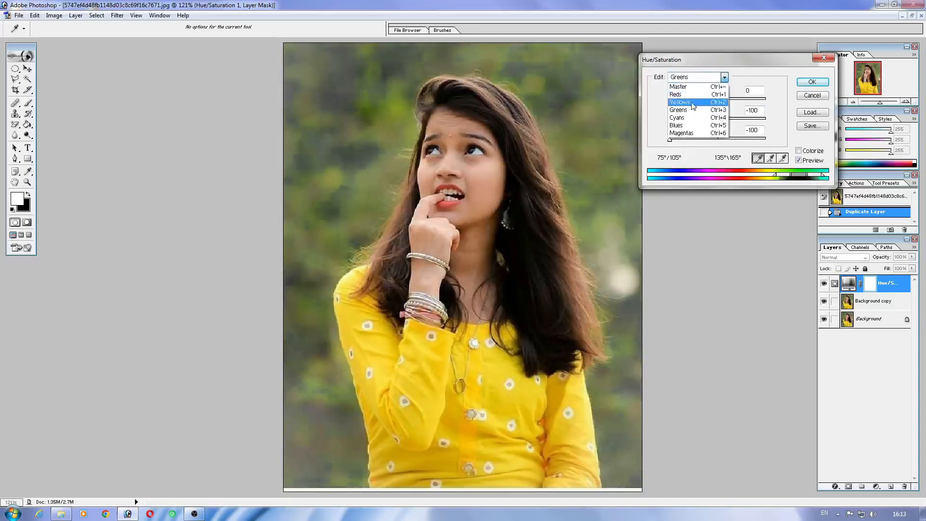
{"action": "left_click", "coordinate": [692, 103]}
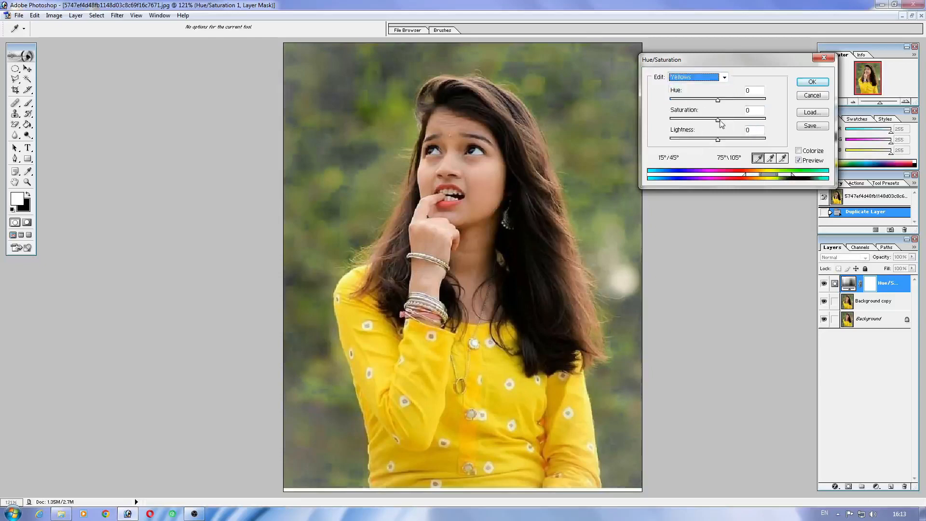
{"action": "left_click_drag", "start_coordinate": [718, 121], "coordinate": [636, 115]}
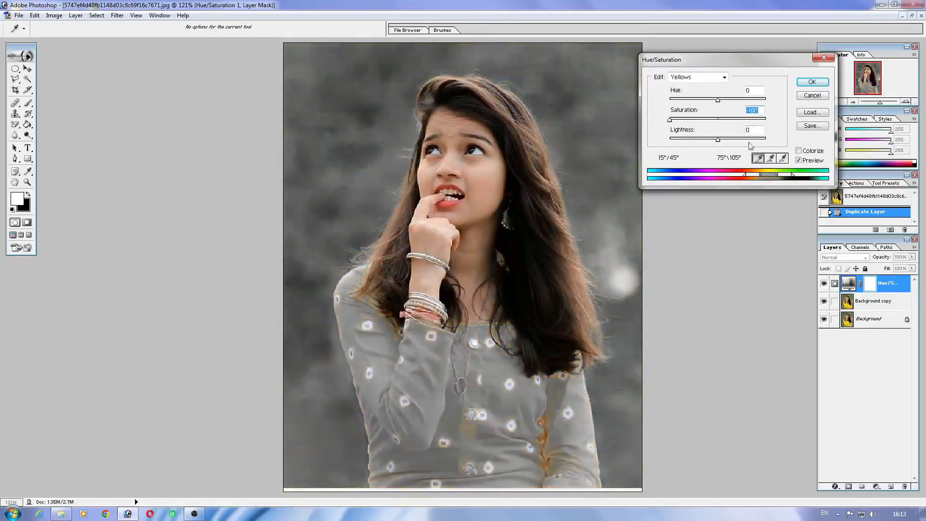
{"action": "left_click", "coordinate": [811, 83]}
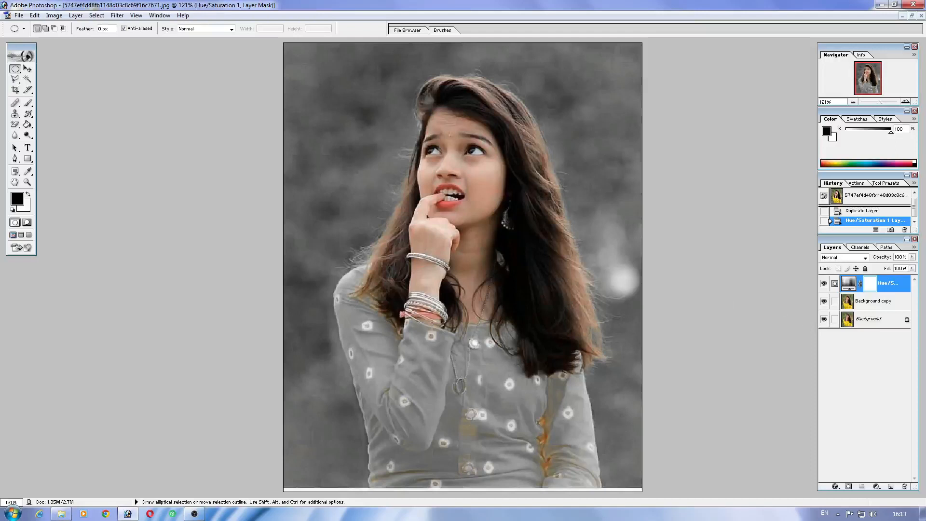
Step: Paint black with the Brush on the Hue/Saturation mask over the entire dress to restore its yellow, and merge the adjustment down
{"action": "left_click", "coordinate": [29, 104]}
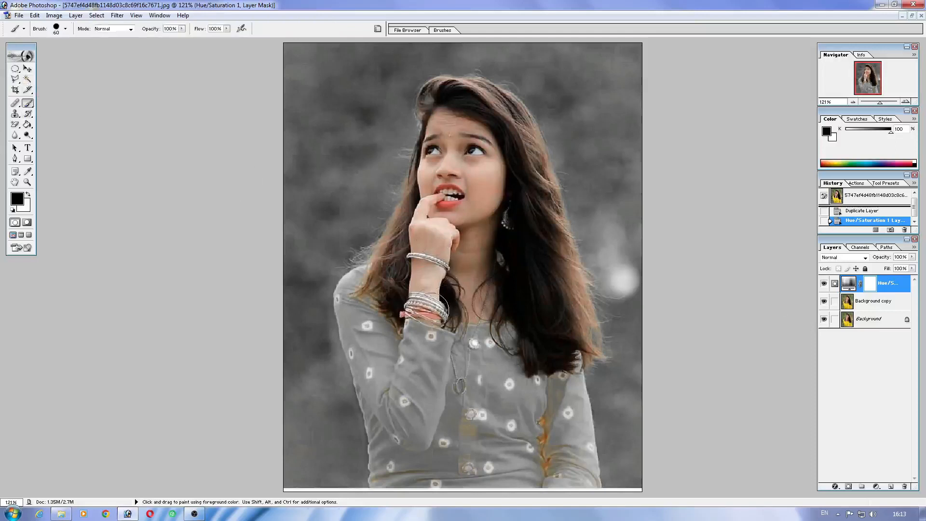
{"action": "mouse_move", "coordinate": [431, 305]}
{"action": "left_mouse_down"}
{"action": "mouse_move", "coordinate": [425, 377]}
{"action": "mouse_move", "coordinate": [427, 316]}
{"action": "mouse_move", "coordinate": [451, 282]}
{"action": "mouse_move", "coordinate": [443, 284]}
{"action": "mouse_move", "coordinate": [463, 281]}
{"action": "mouse_move", "coordinate": [470, 298]}
{"action": "mouse_move", "coordinate": [477, 289]}
{"action": "mouse_move", "coordinate": [473, 343]}
{"action": "mouse_move", "coordinate": [488, 341]}
{"action": "mouse_move", "coordinate": [468, 410]}
{"action": "mouse_move", "coordinate": [448, 340]}
{"action": "left_mouse_up"}
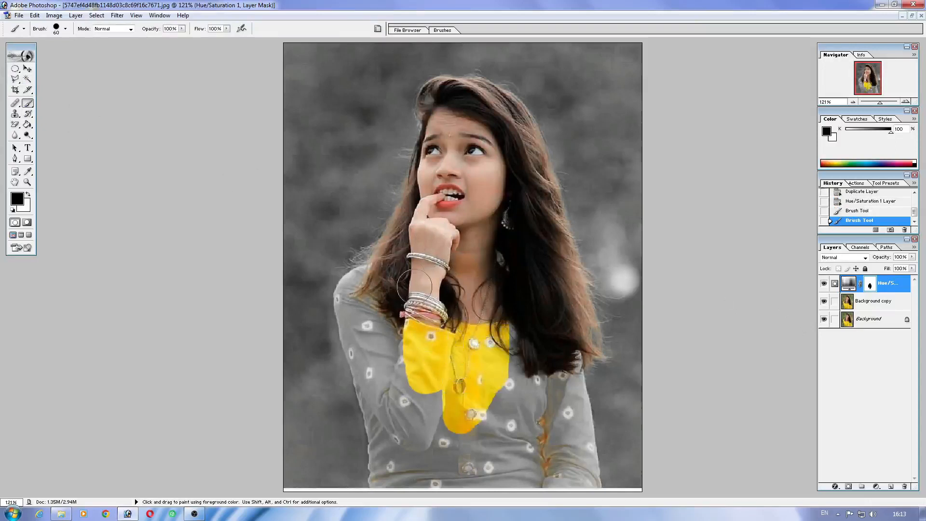
{"action": "mouse_move", "coordinate": [386, 276]}
{"action": "left_mouse_down"}
{"action": "mouse_move", "coordinate": [350, 296]}
{"action": "mouse_move", "coordinate": [357, 329]}
{"action": "mouse_move", "coordinate": [373, 305]}
{"action": "mouse_move", "coordinate": [414, 384]}
{"action": "mouse_move", "coordinate": [434, 400]}
{"action": "mouse_move", "coordinate": [446, 487]}
{"action": "mouse_move", "coordinate": [447, 456]}
{"action": "mouse_move", "coordinate": [452, 490]}
{"action": "mouse_move", "coordinate": [473, 422]}
{"action": "mouse_move", "coordinate": [489, 489]}
{"action": "mouse_move", "coordinate": [497, 482]}
{"action": "mouse_move", "coordinate": [510, 402]}
{"action": "mouse_move", "coordinate": [516, 472]}
{"action": "mouse_move", "coordinate": [522, 425]}
{"action": "mouse_move", "coordinate": [542, 433]}
{"action": "mouse_move", "coordinate": [542, 480]}
{"action": "left_mouse_up"}
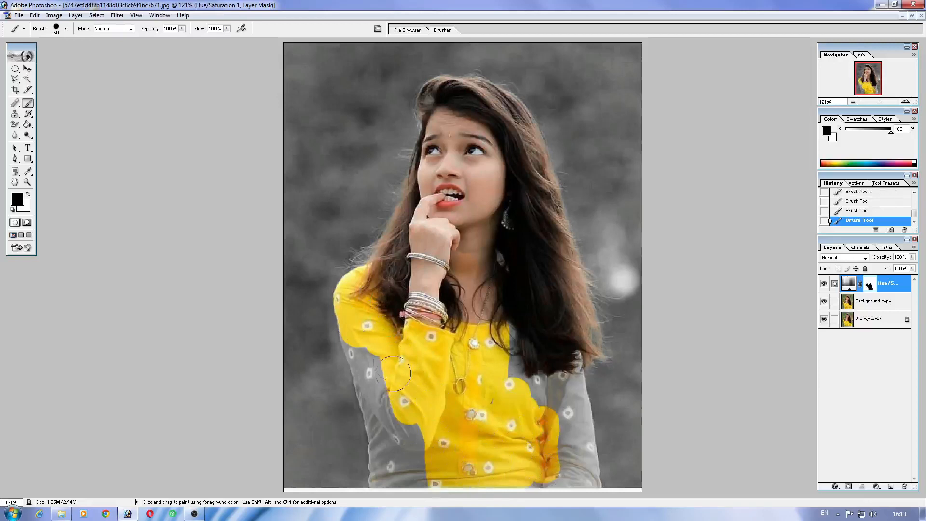
{"action": "mouse_move", "coordinate": [363, 336]}
{"action": "left_mouse_down"}
{"action": "mouse_move", "coordinate": [358, 330]}
{"action": "mouse_move", "coordinate": [384, 421]}
{"action": "mouse_move", "coordinate": [386, 482]}
{"action": "left_mouse_up"}
{"action": "left_click_drag", "start_coordinate": [411, 416], "coordinate": [414, 478]}
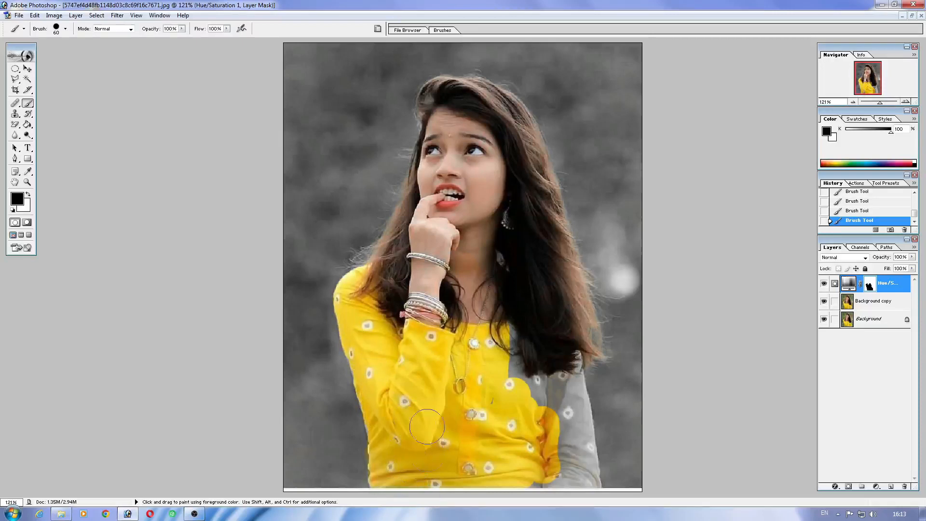
{"action": "mouse_move", "coordinate": [495, 321]}
{"action": "left_mouse_down"}
{"action": "mouse_move", "coordinate": [522, 366]}
{"action": "mouse_move", "coordinate": [530, 342]}
{"action": "mouse_move", "coordinate": [537, 385]}
{"action": "mouse_move", "coordinate": [546, 351]}
{"action": "mouse_move", "coordinate": [563, 355]}
{"action": "mouse_move", "coordinate": [572, 407]}
{"action": "left_mouse_up"}
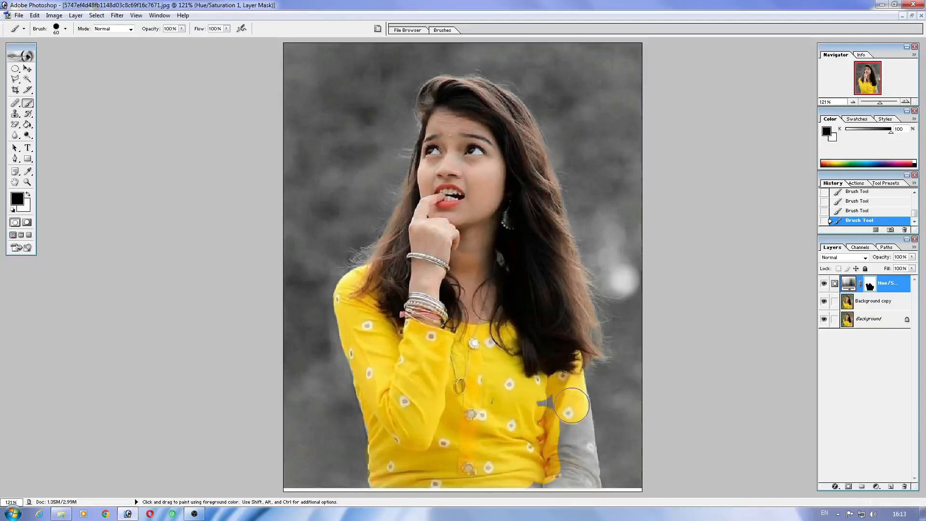
{"action": "mouse_move", "coordinate": [574, 406]}
{"action": "left_mouse_down"}
{"action": "mouse_move", "coordinate": [582, 493]}
{"action": "mouse_move", "coordinate": [580, 459]}
{"action": "mouse_move", "coordinate": [583, 485]}
{"action": "left_mouse_up"}
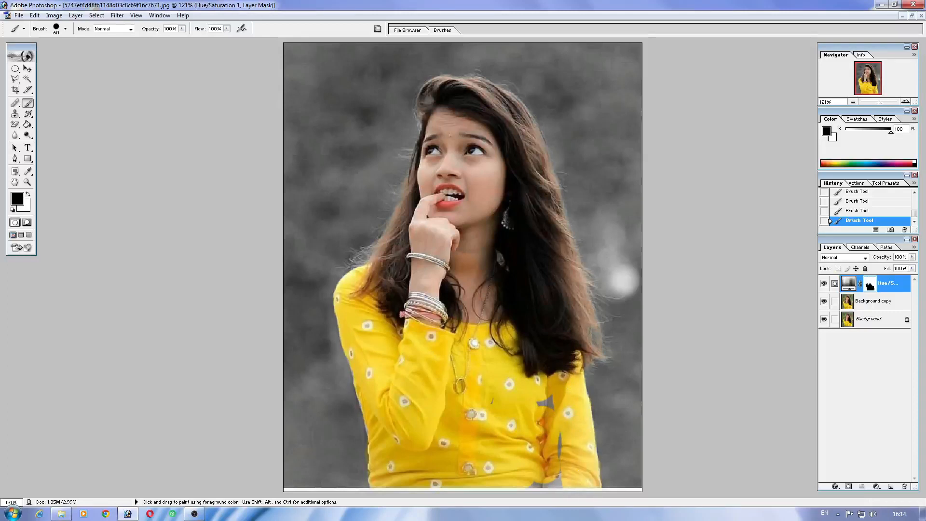
{"action": "mouse_move", "coordinate": [531, 394]}
{"action": "left_mouse_down"}
{"action": "mouse_move", "coordinate": [559, 408]}
{"action": "mouse_move", "coordinate": [560, 446]}
{"action": "mouse_move", "coordinate": [536, 471]}
{"action": "left_mouse_up"}
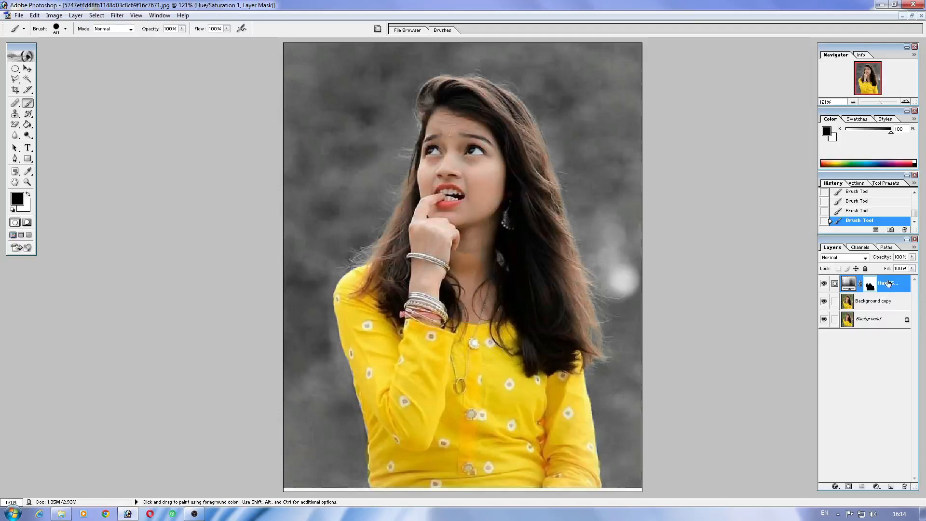
{"action": "key", "text": "ctrl+e"}
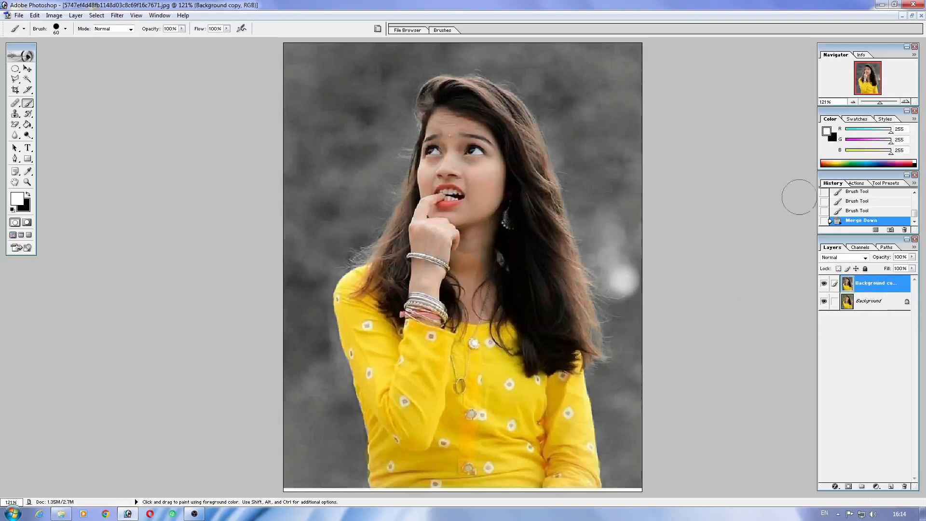
Step: Restore the floating document windows and arrange the portrait and the yellow light effect image side by side, with the portrait at 100%
{"action": "left_click", "coordinate": [912, 17]}
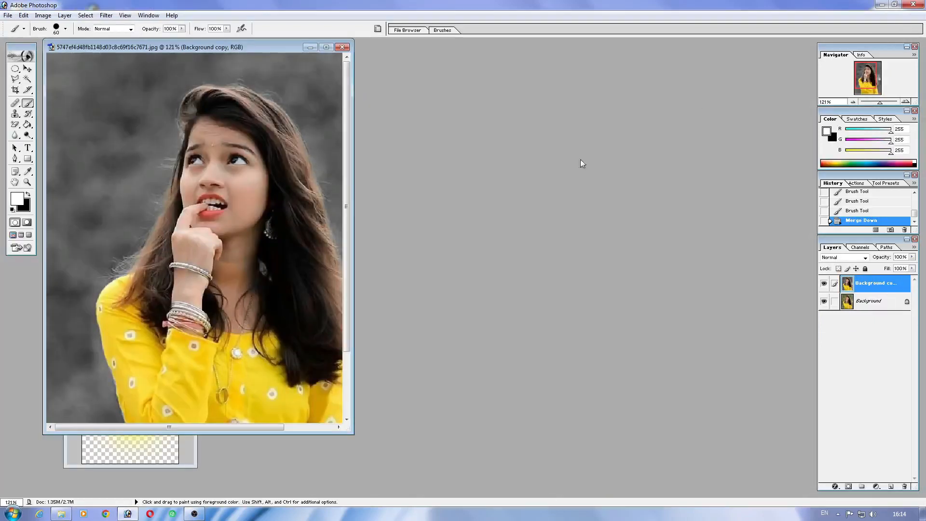
{"action": "left_click", "coordinate": [185, 462]}
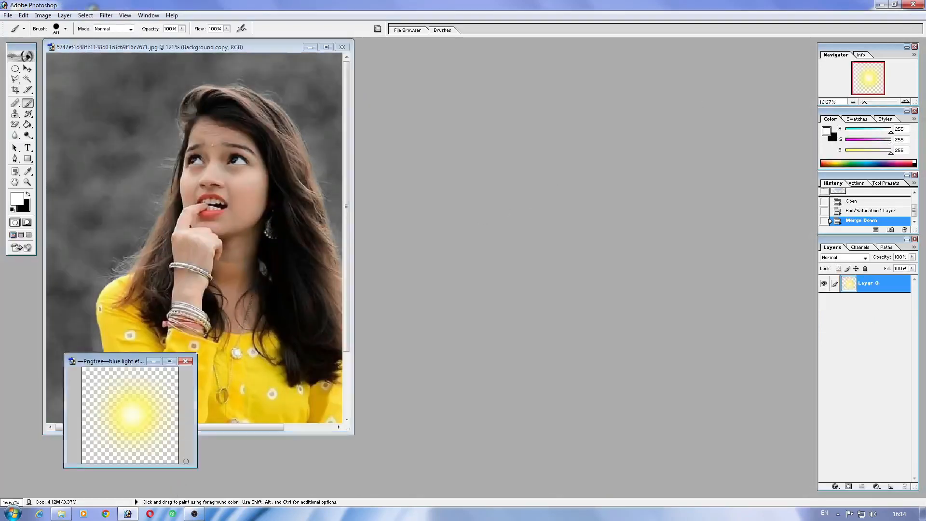
{"action": "left_click_drag", "start_coordinate": [148, 361], "coordinate": [379, 290]}
{"action": "left_click_drag", "start_coordinate": [411, 321], "coordinate": [669, 69]}
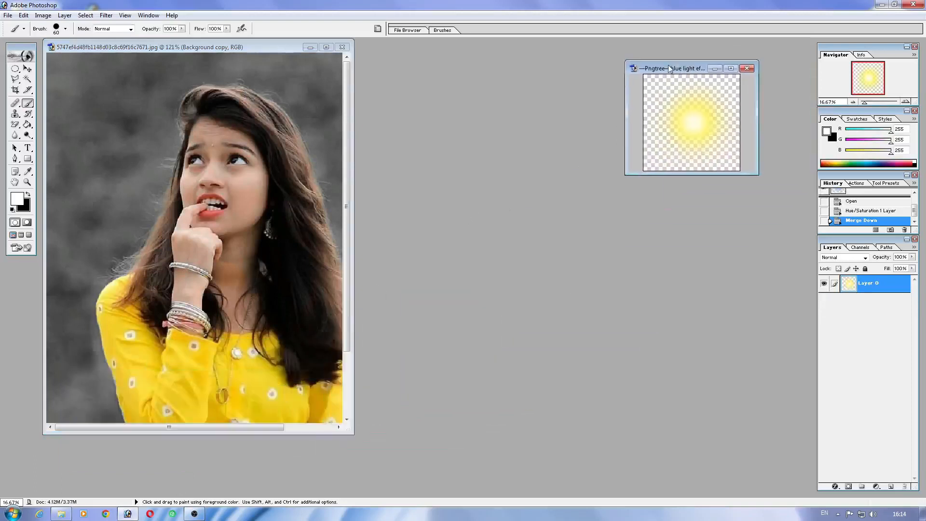
{"action": "left_click", "coordinate": [236, 46]}
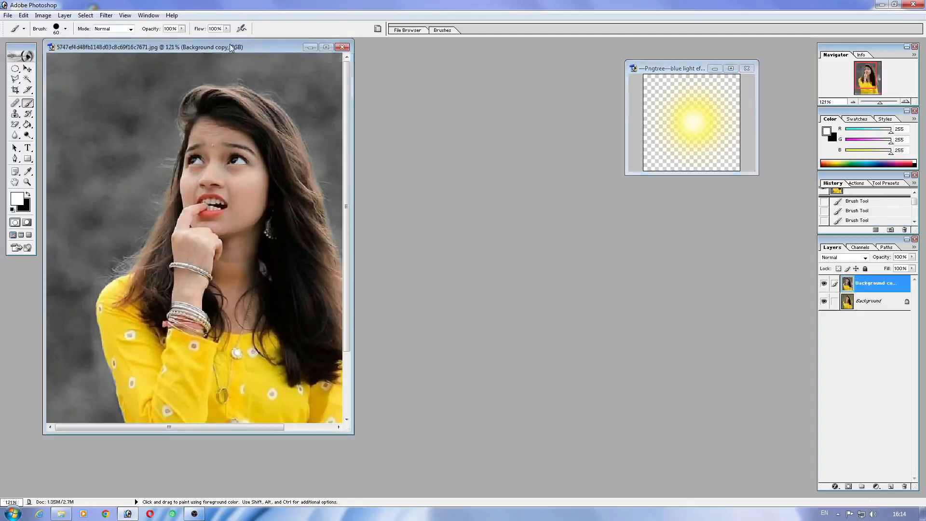
{"action": "left_click_drag", "start_coordinate": [230, 44], "coordinate": [431, 58]}
{"action": "key", "text": "ctrl"}
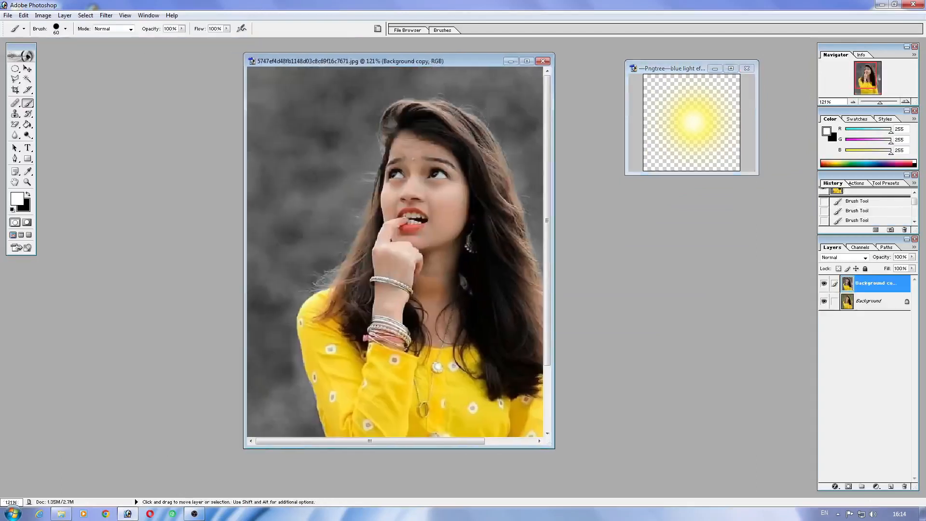
{"action": "key", "text": "ctrl+minus"}
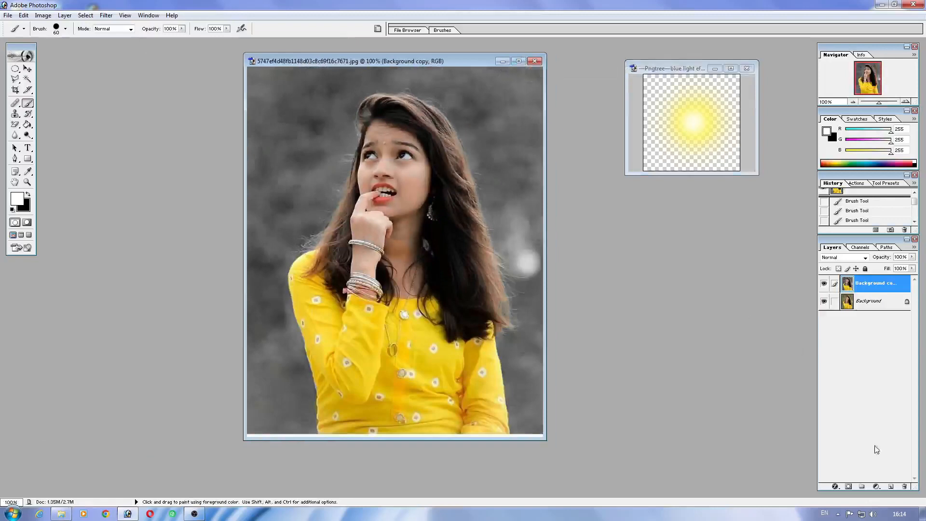
Step: Add a Selective Color adjustment layer with black raised to about +35% for the Blacks, and merge it down into Background copy
{"action": "left_click", "coordinate": [875, 486]}
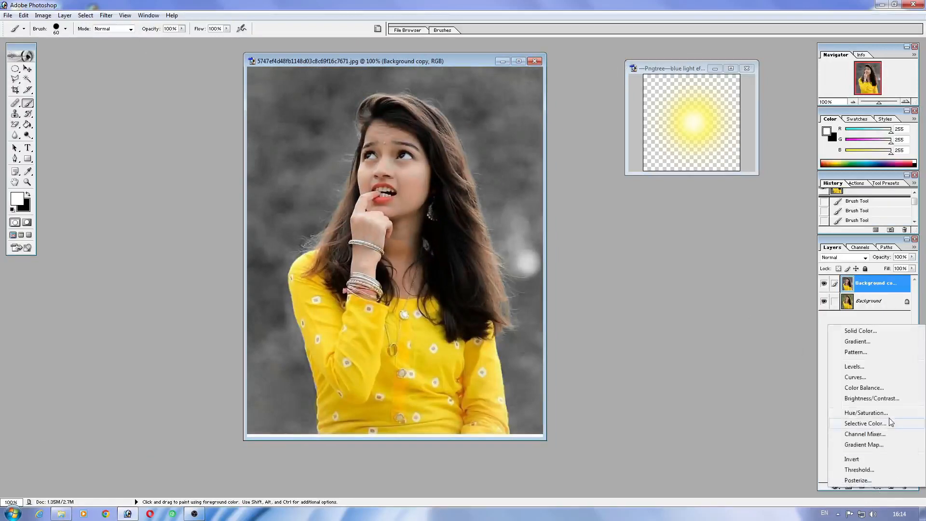
{"action": "left_click", "coordinate": [863, 424]}
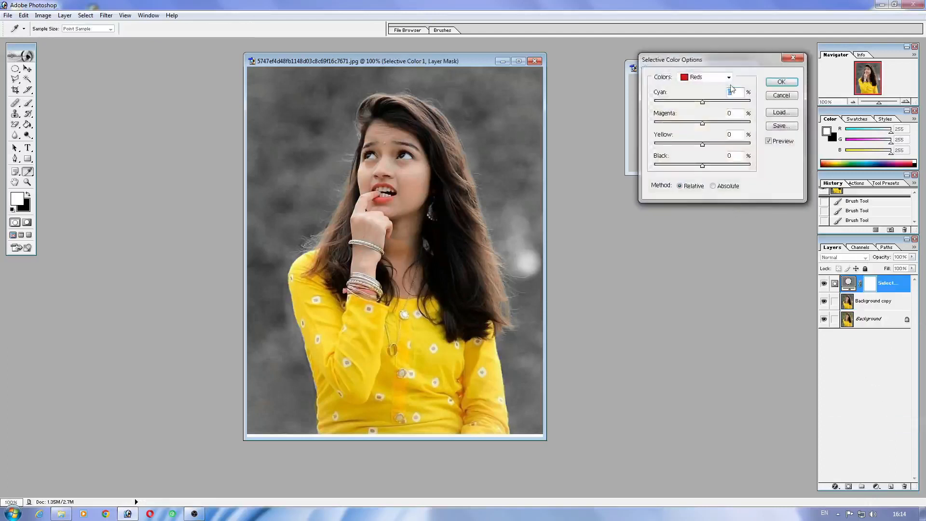
{"action": "left_click", "coordinate": [715, 79]}
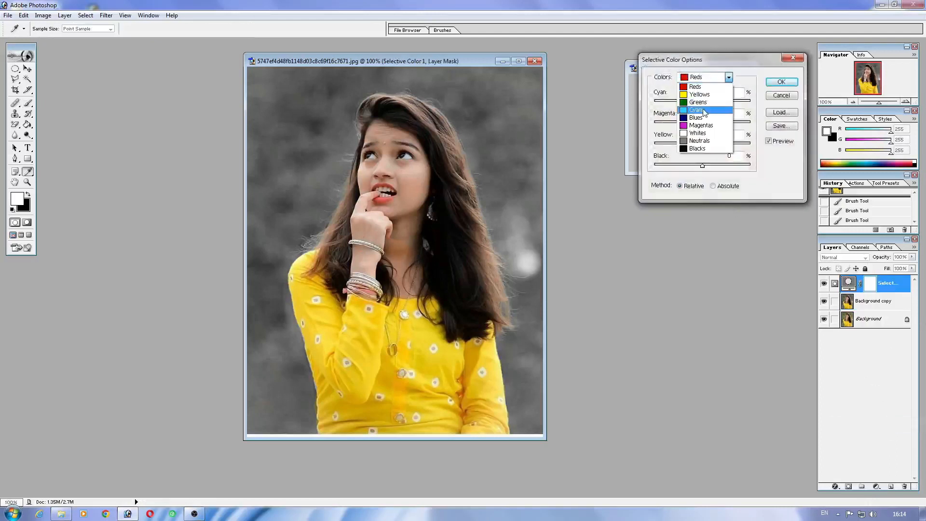
{"action": "left_click", "coordinate": [706, 149]}
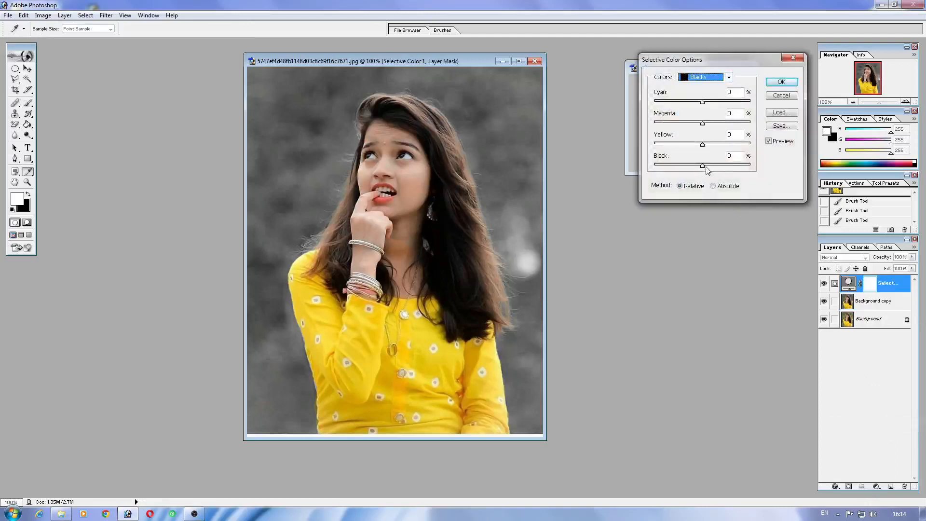
{"action": "left_click_drag", "start_coordinate": [706, 166], "coordinate": [722, 168]}
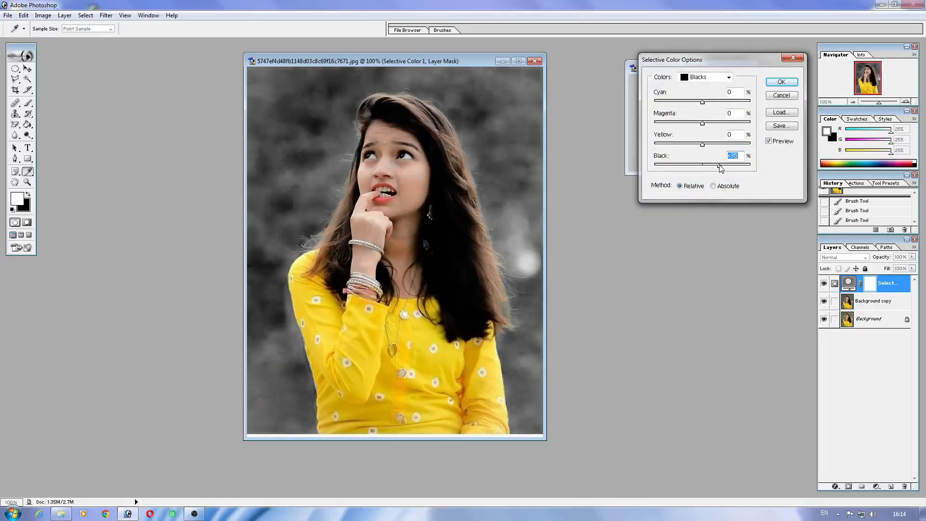
{"action": "left_click", "coordinate": [772, 83]}
{"action": "key", "text": "ctrl+e"}
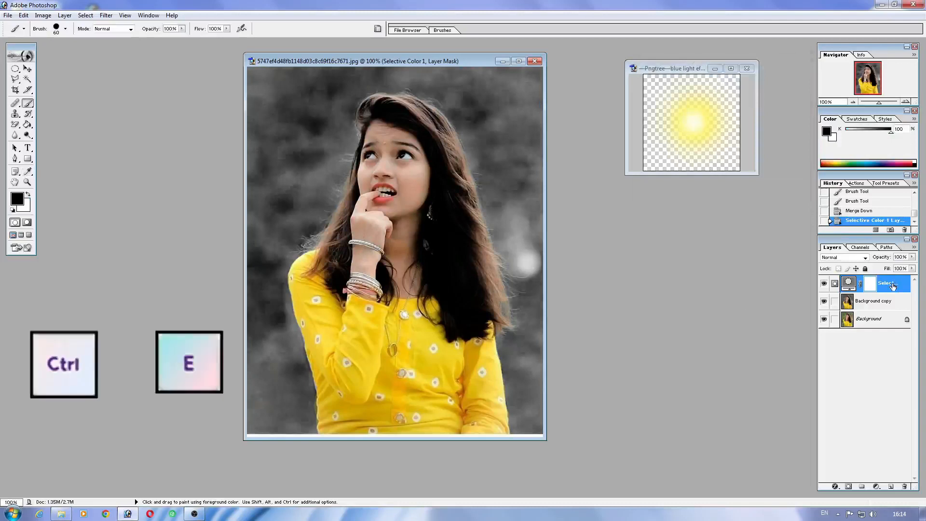
Step: Merge the Selective Color adjustment down, copy the yellow light into the portrait as a new layer, and maximize the portrait window
{"action": "key", "text": "ctrl+e"}
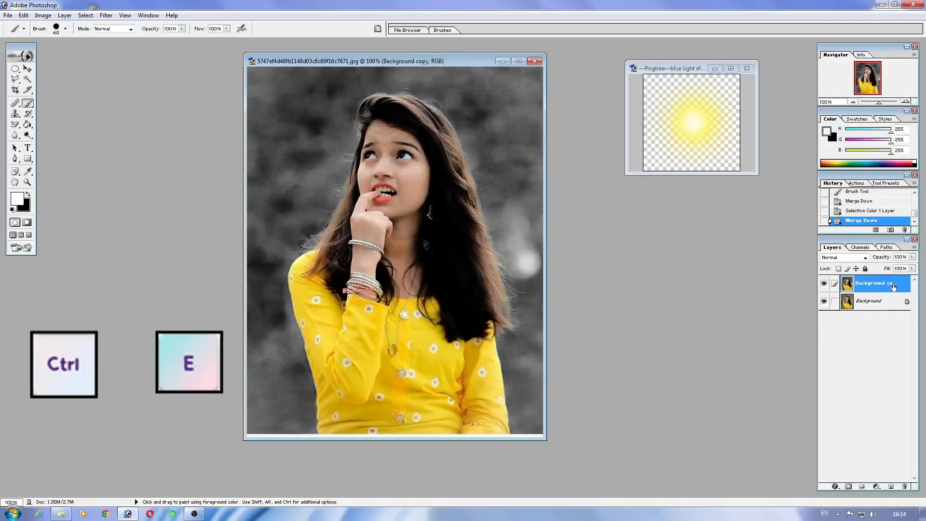
{"action": "key", "text": "v"}
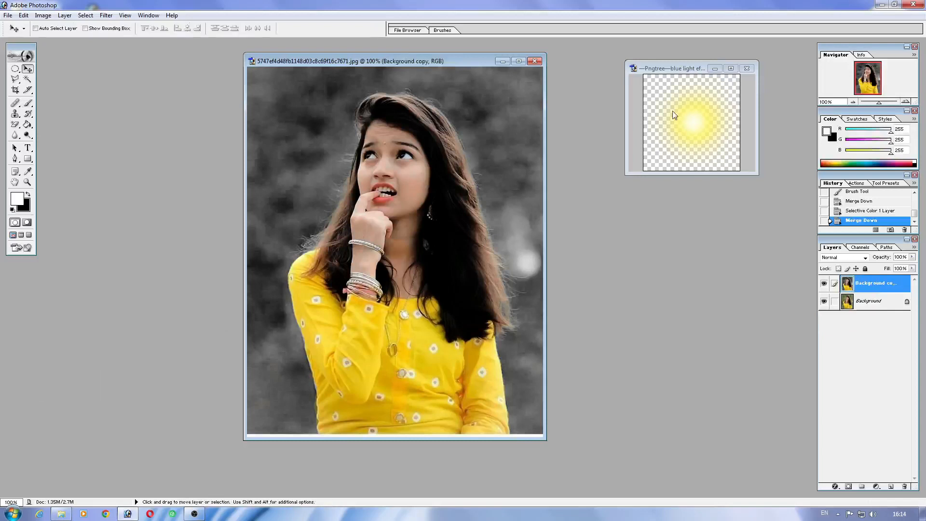
{"action": "left_click", "coordinate": [685, 120]}
{"action": "left_click_drag", "start_coordinate": [695, 123], "coordinate": [355, 143]}
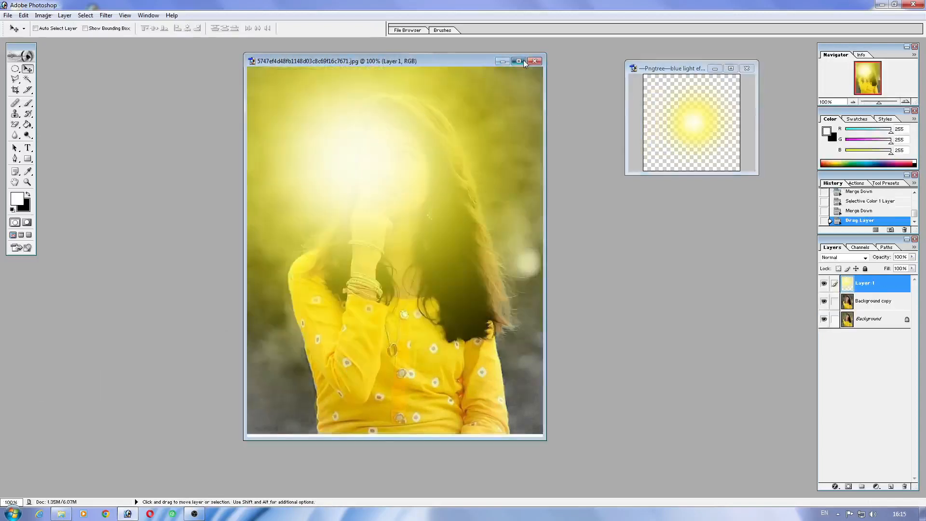
{"action": "left_click", "coordinate": [519, 61]}
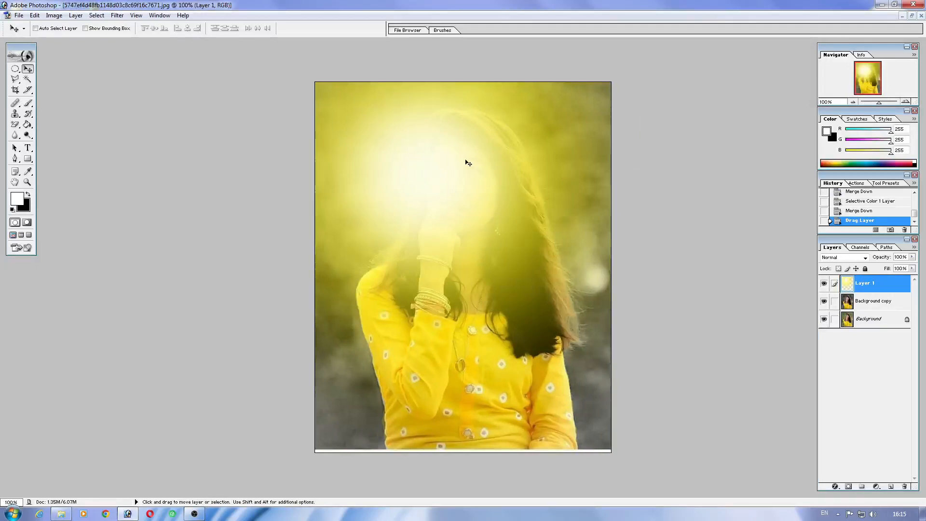
Step: Free-transform the yellow light layer to about 23% and place it over the upper-left corner of the portrait
{"action": "key", "text": "m"}
{"action": "right_click", "coordinate": [429, 150]}
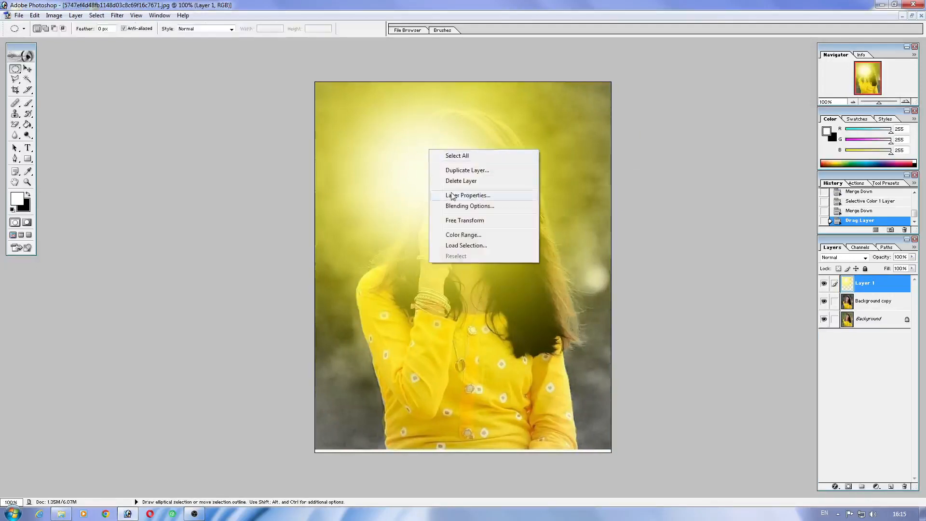
{"action": "left_click", "coordinate": [464, 223]}
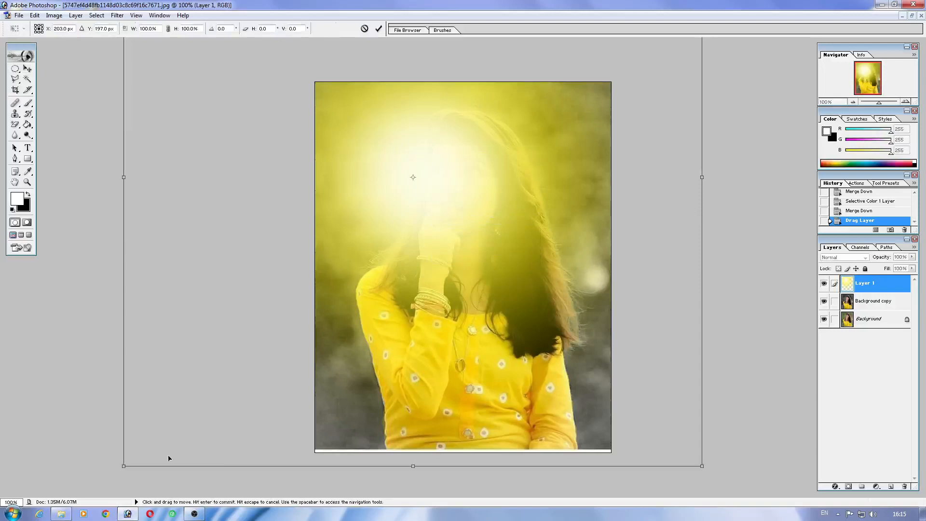
{"action": "left_click_drag", "start_coordinate": [124, 466], "coordinate": [285, 273]}
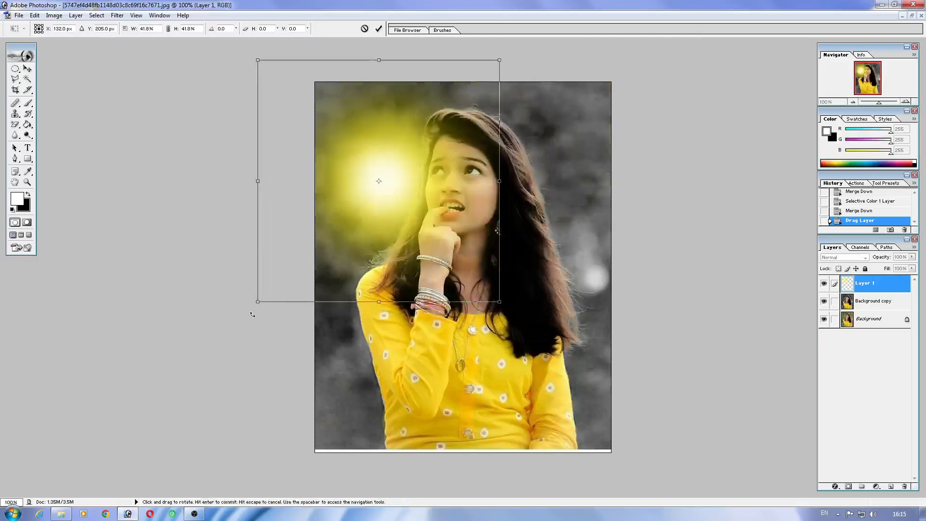
{"action": "left_click_drag", "start_coordinate": [257, 303], "coordinate": [360, 154]}
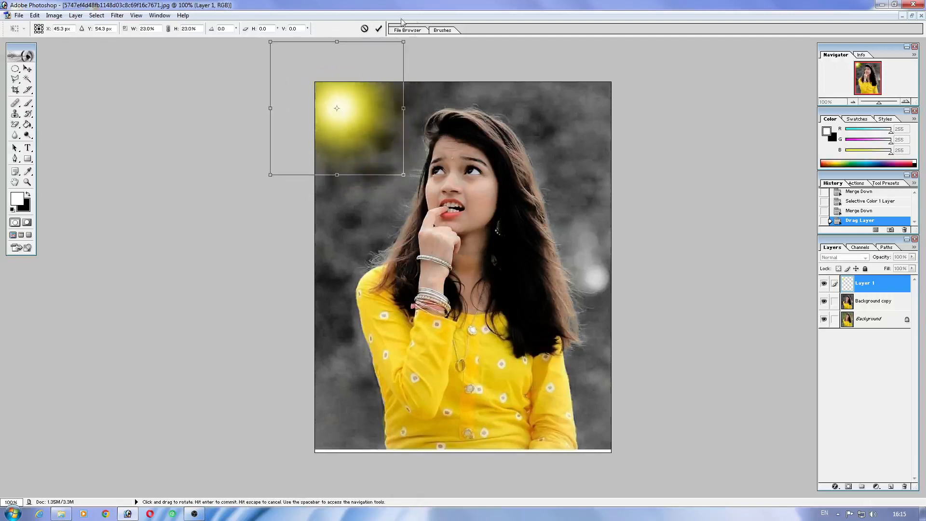
{"action": "left_click", "coordinate": [378, 29]}
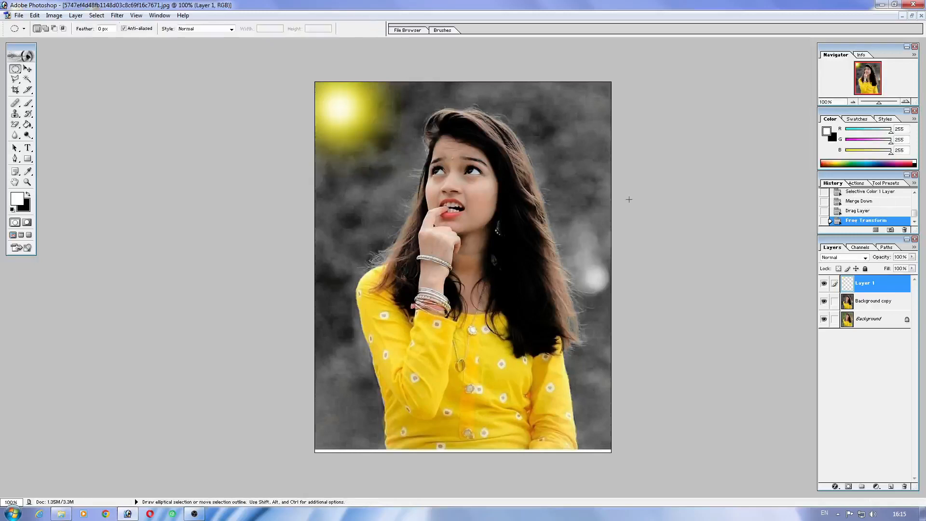
{"action": "key", "text": "ctrl+minus"}
{"action": "key", "text": "ctrl+minus"}
{"action": "key", "text": "ctrl+plus"}
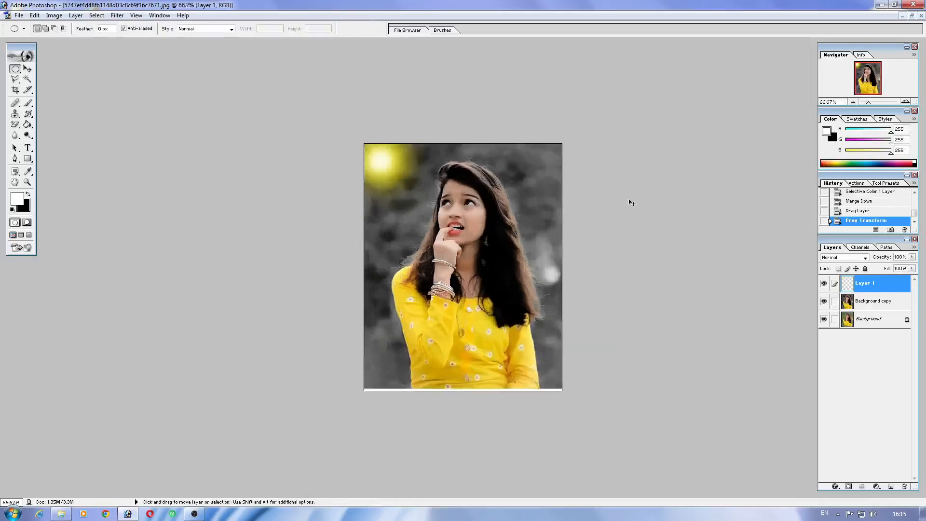
{"action": "key", "text": "ctrl+plus"}
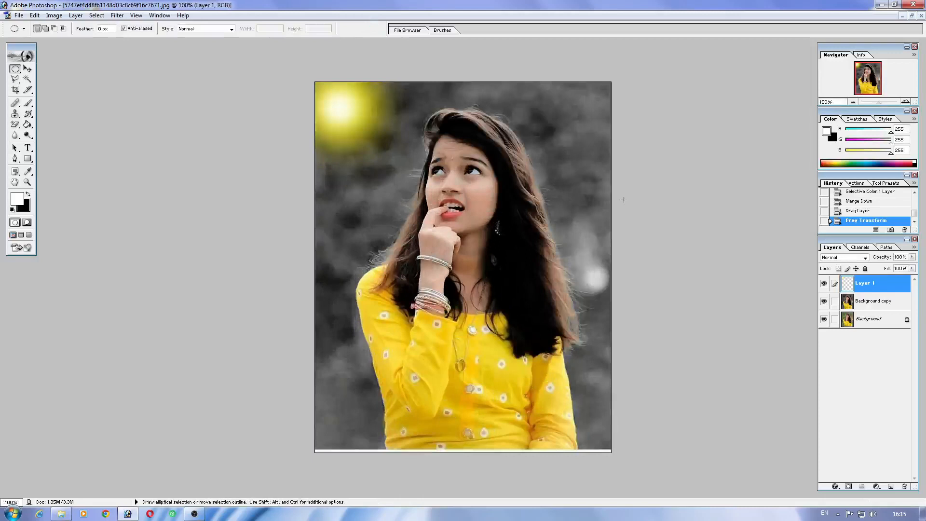
Step: Add a Hue/Saturation adjustment layer directly above Background copy with the Master saturation raised to about +21
{"action": "left_click", "coordinate": [877, 488]}
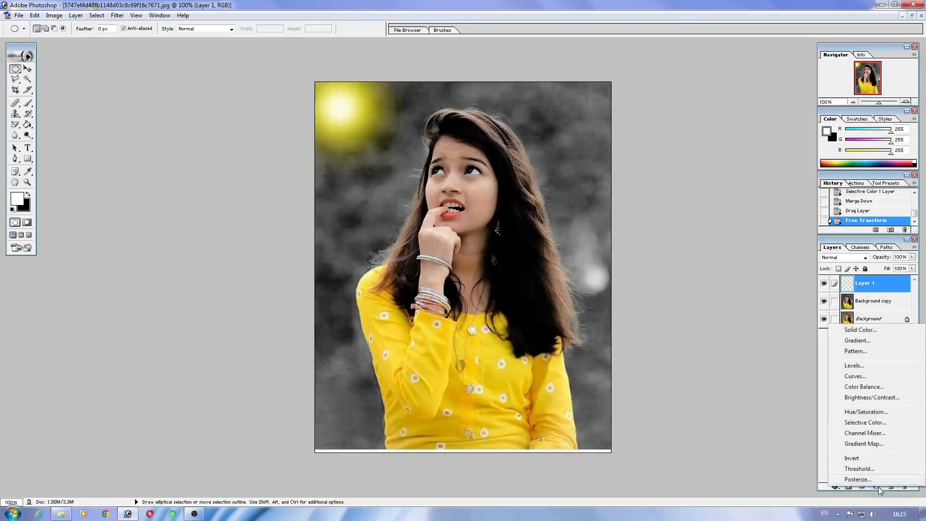
{"action": "left_click", "coordinate": [877, 306]}
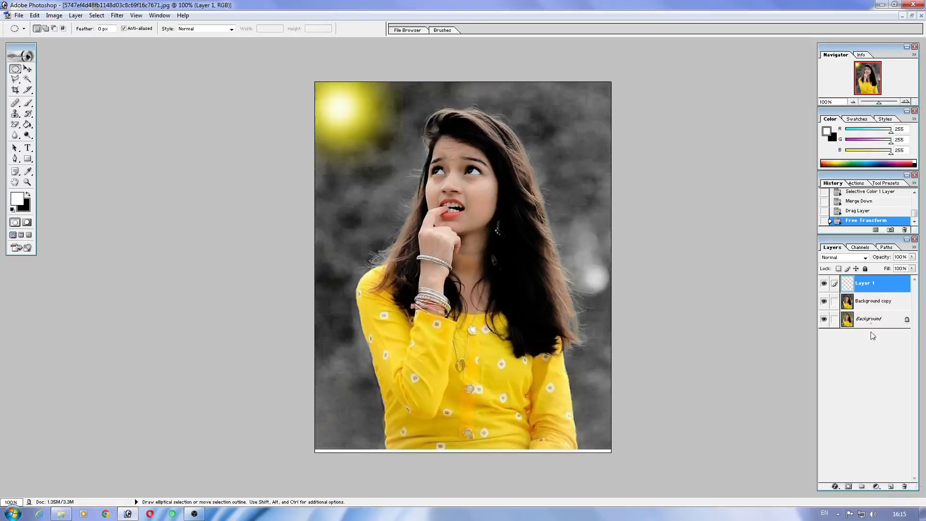
{"action": "left_click", "coordinate": [872, 302]}
{"action": "left_click", "coordinate": [877, 488]}
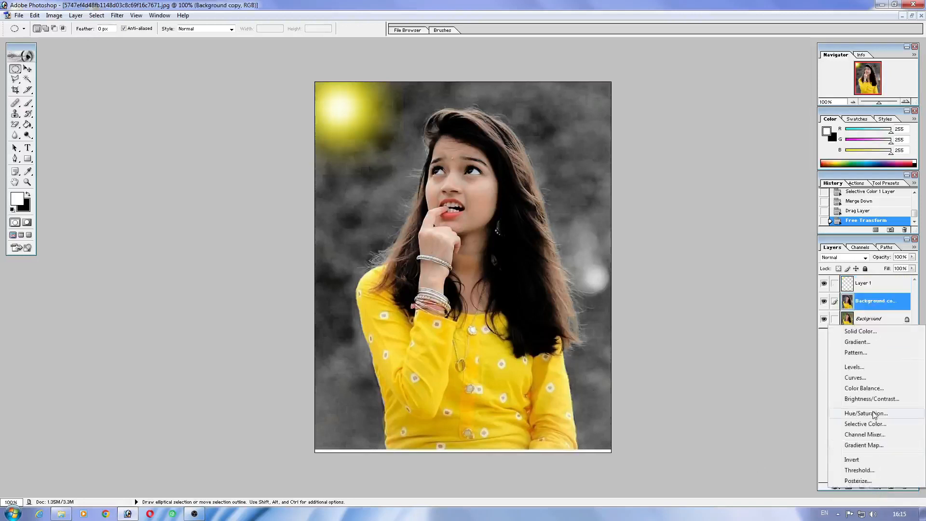
{"action": "left_click", "coordinate": [866, 413]}
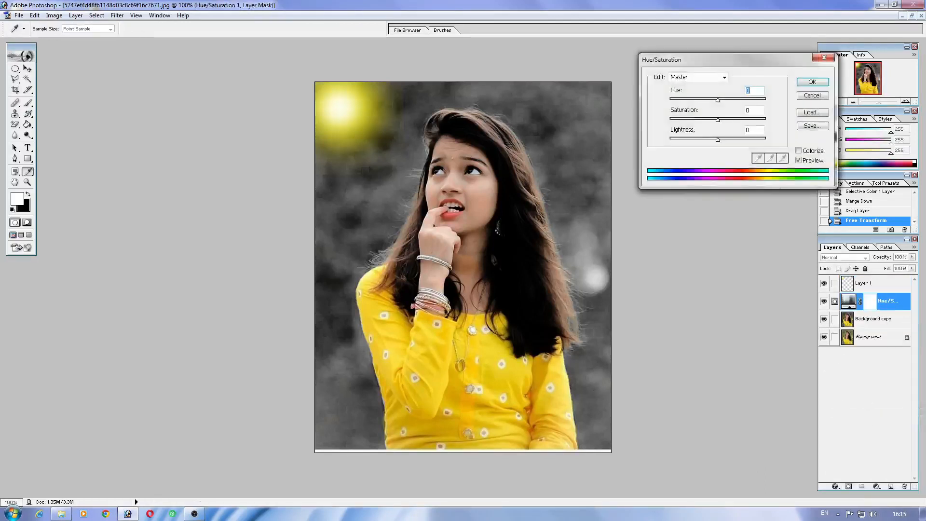
{"action": "left_click_drag", "start_coordinate": [724, 122], "coordinate": [730, 123]}
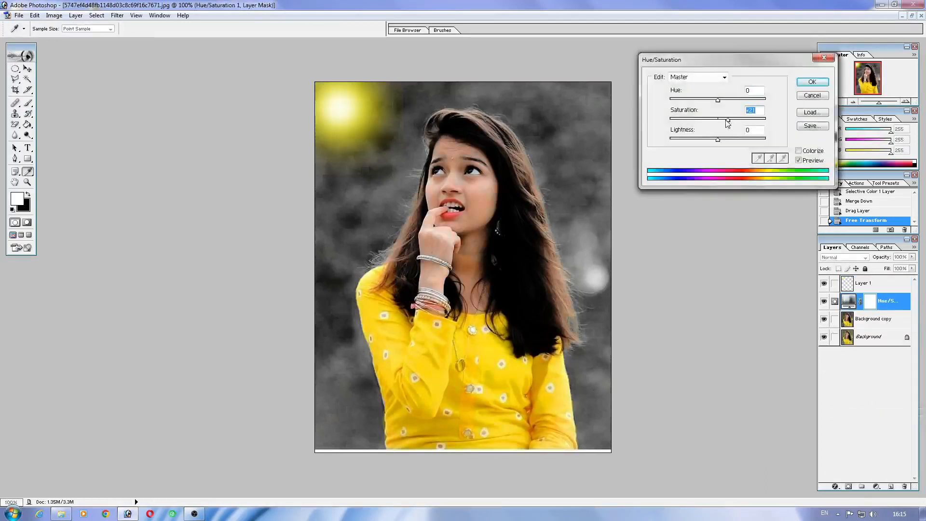
{"action": "left_click_drag", "start_coordinate": [724, 121], "coordinate": [729, 121]}
{"action": "left_click", "coordinate": [812, 82]}
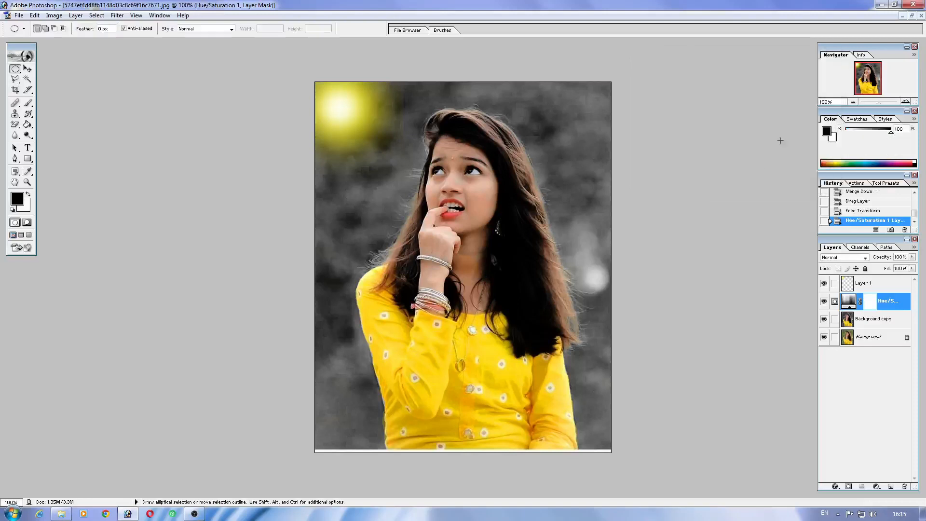
Step: Paint black on the Hue/Saturation mask over the face, neck and hand, refining the finger beside the lips with a 9 px brush
{"action": "left_click", "coordinate": [28, 103]}
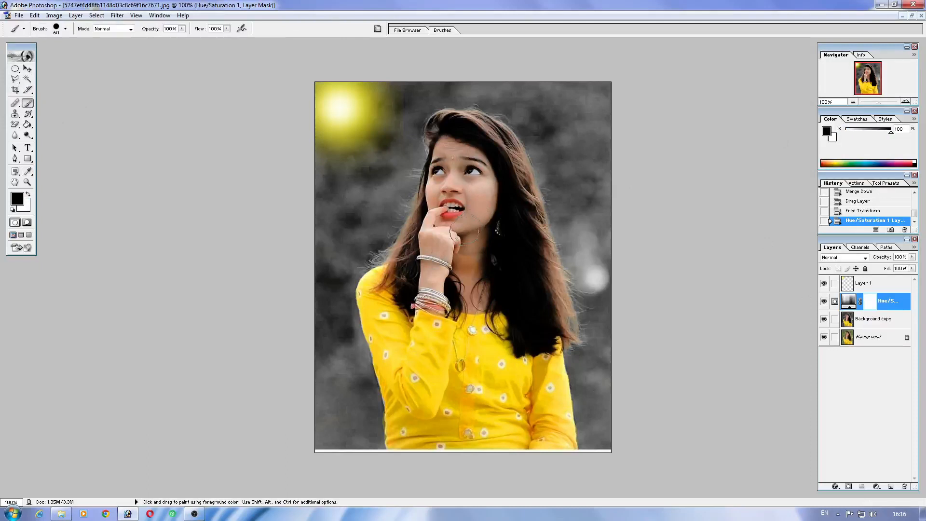
{"action": "mouse_move", "coordinate": [433, 287]}
{"action": "left_mouse_down"}
{"action": "mouse_move", "coordinate": [473, 279]}
{"action": "mouse_move", "coordinate": [472, 256]}
{"action": "mouse_move", "coordinate": [479, 293]}
{"action": "left_mouse_up"}
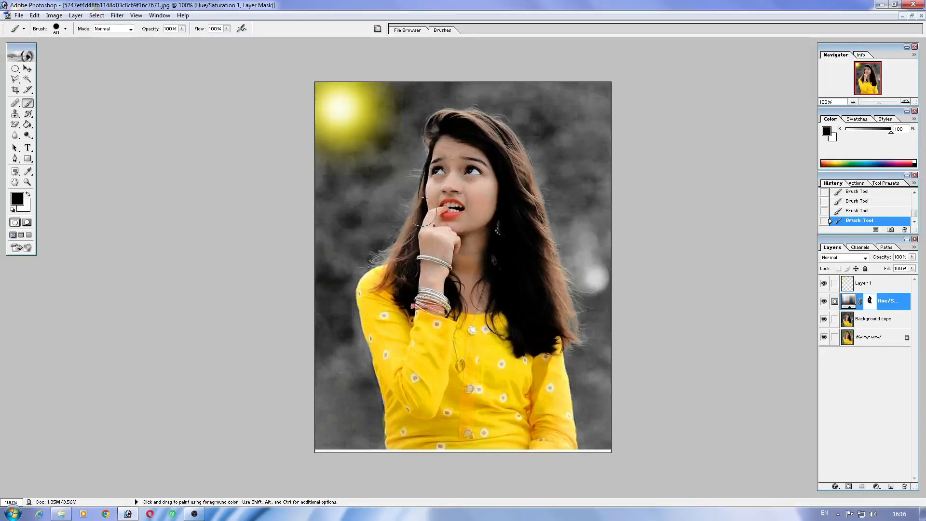
{"action": "left_click", "coordinate": [65, 28]}
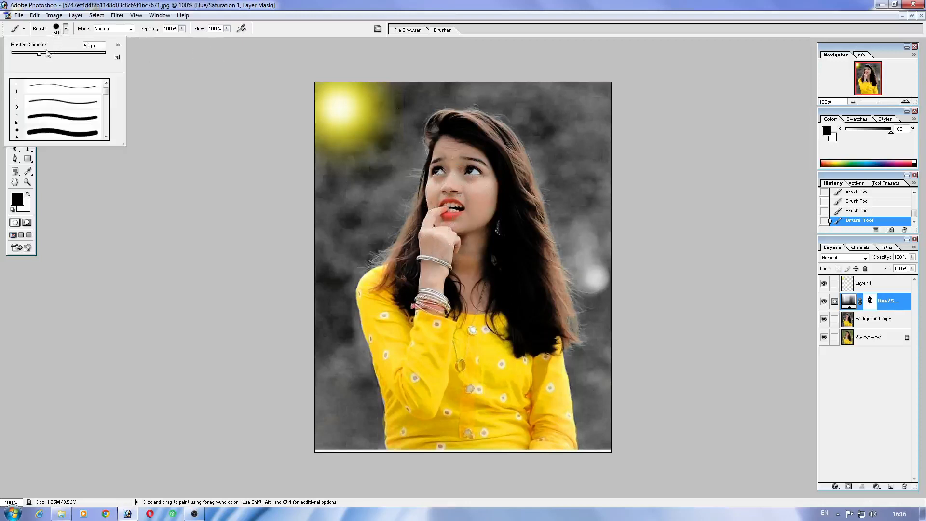
{"action": "left_click_drag", "start_coordinate": [38, 55], "coordinate": [15, 55]}
{"action": "left_click", "coordinate": [437, 210]}
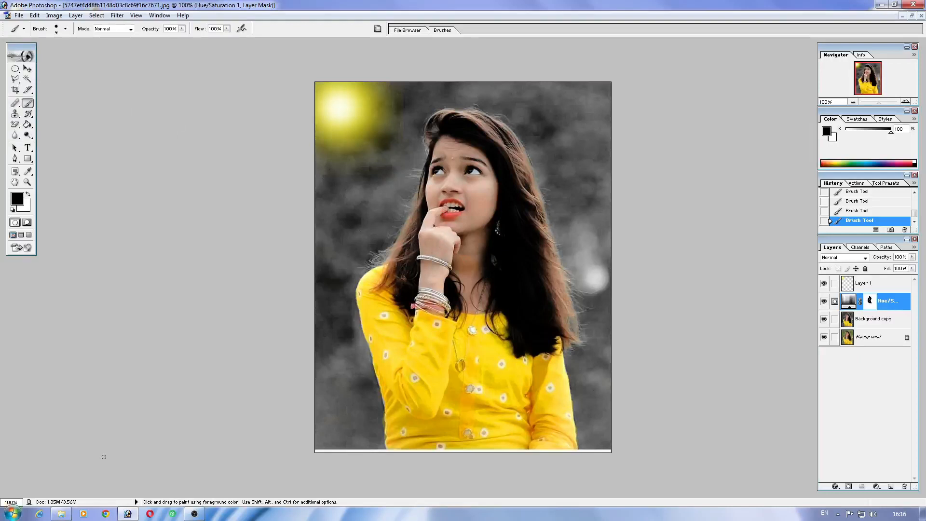
Step: Merge the Hue/Saturation adjustment and the yellow light layer down into Background copy
{"action": "key", "text": "ctrl+e"}
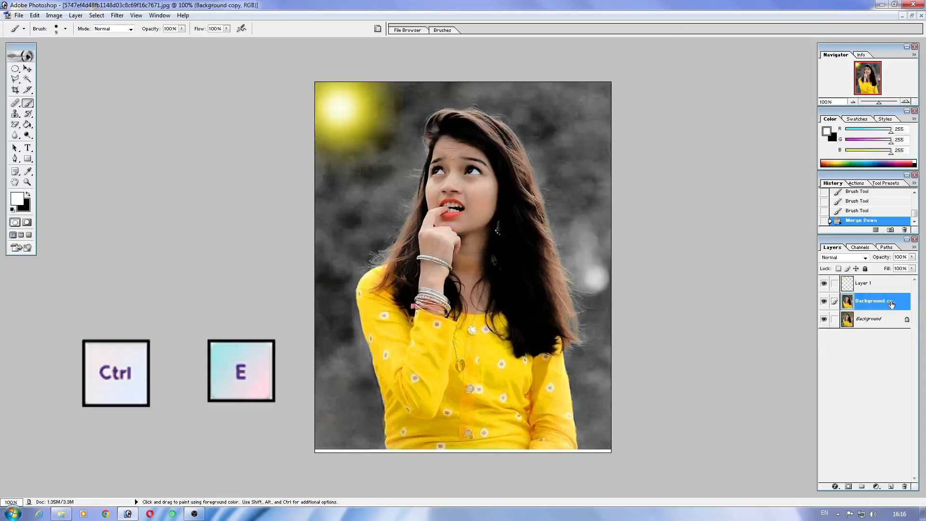
{"action": "left_click", "coordinate": [863, 285]}
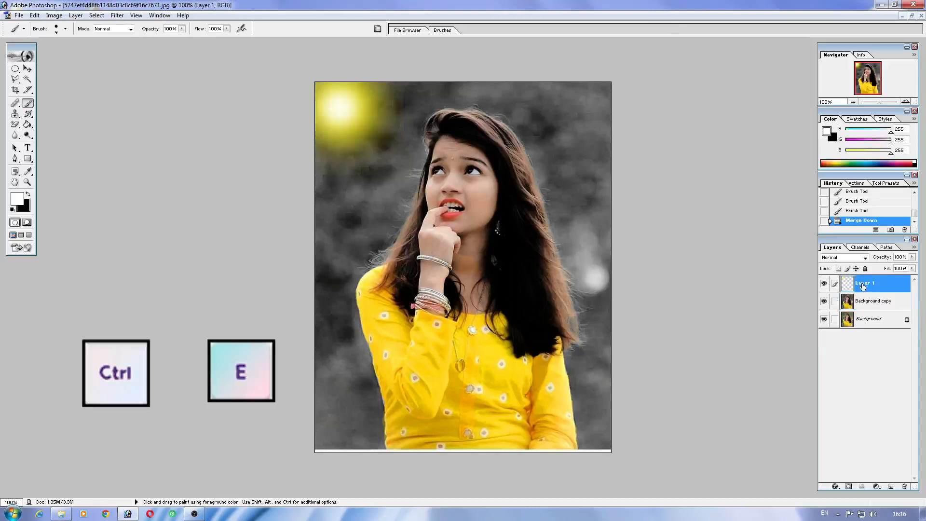
{"action": "key", "text": "ctrl+e"}
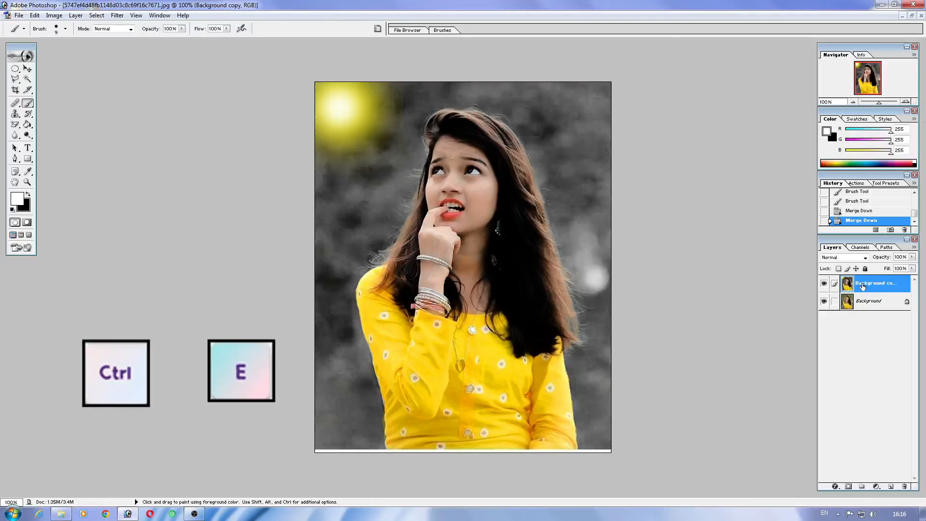
Step: Toggle the visibility of Background copy repeatedly to compare the edited portrait with the original
{"action": "left_click", "coordinate": [824, 283]}
{"action": "left_click", "coordinate": [825, 283]}
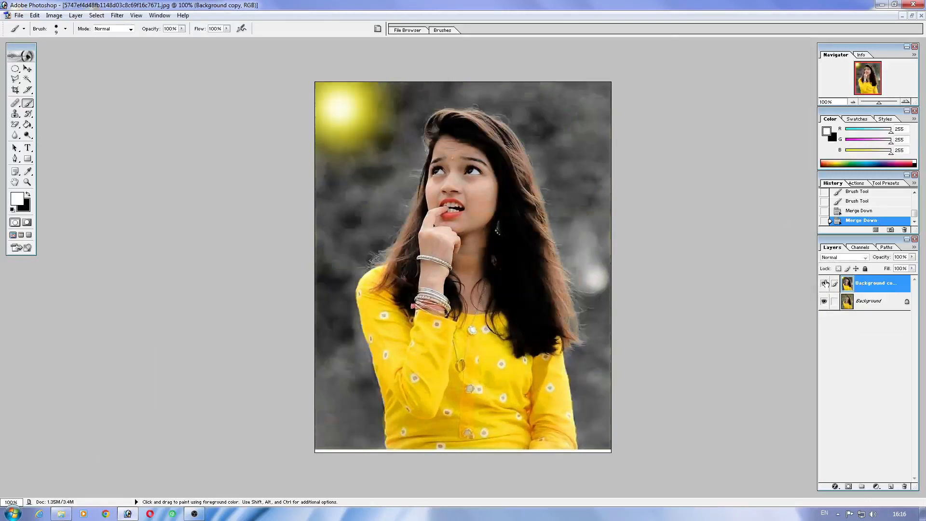
{"action": "left_click", "coordinate": [825, 284]}
{"action": "left_click", "coordinate": [825, 284]}
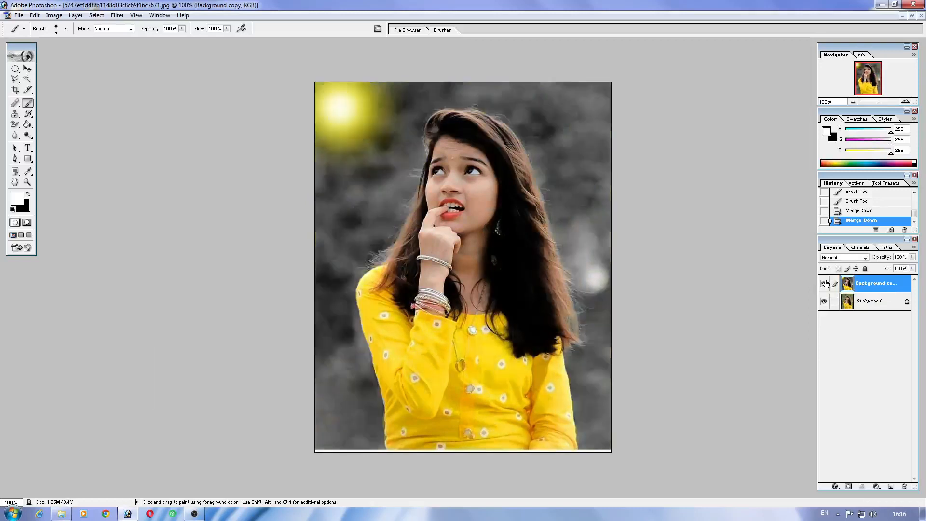
{"action": "left_click", "coordinate": [825, 284]}
{"action": "left_click", "coordinate": [825, 284]}
{"action": "left_click", "coordinate": [825, 284]}
{"action": "left_click", "coordinate": [825, 284]}
{"action": "left_click", "coordinate": [825, 283]}
{"action": "left_click", "coordinate": [825, 283]}
{"action": "left_click", "coordinate": [825, 284]}
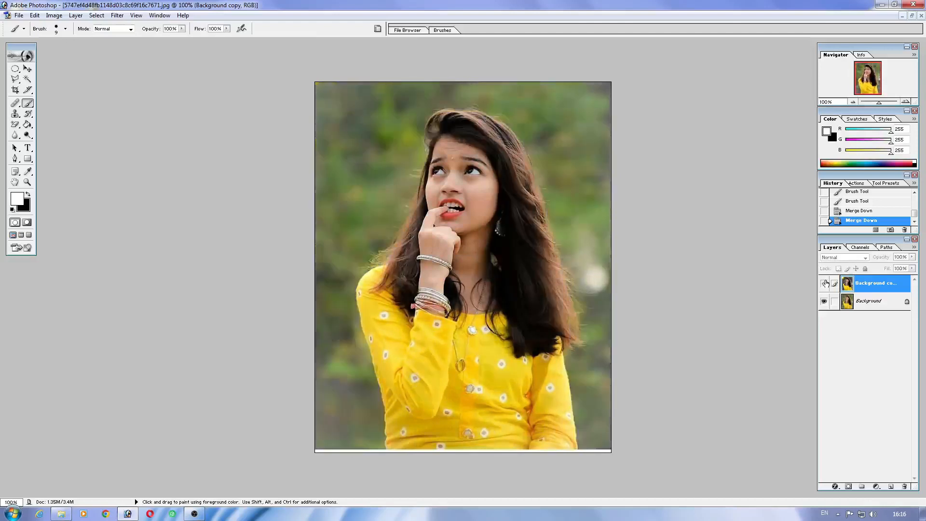
{"action": "left_click", "coordinate": [825, 284]}
{"action": "left_click", "coordinate": [825, 284]}
{"action": "left_click", "coordinate": [825, 284]}
{"action": "left_click", "coordinate": [825, 283]}
{"action": "left_click", "coordinate": [825, 284]}
{"action": "left_click", "coordinate": [825, 284]}
{"action": "left_click", "coordinate": [825, 284]}
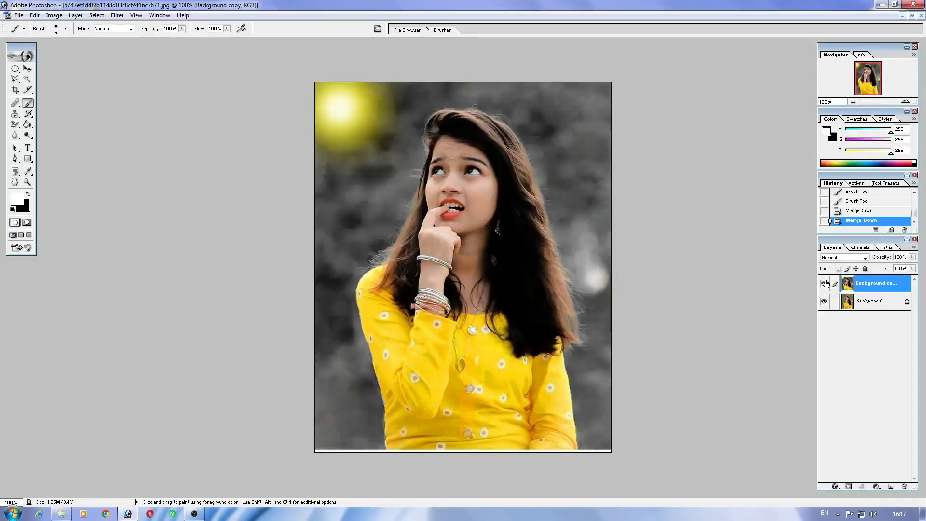
{"action": "left_click", "coordinate": [825, 284]}
{"action": "left_click", "coordinate": [825, 284]}
{"action": "left_click", "coordinate": [825, 284]}
{"action": "left_click", "coordinate": [825, 284]}
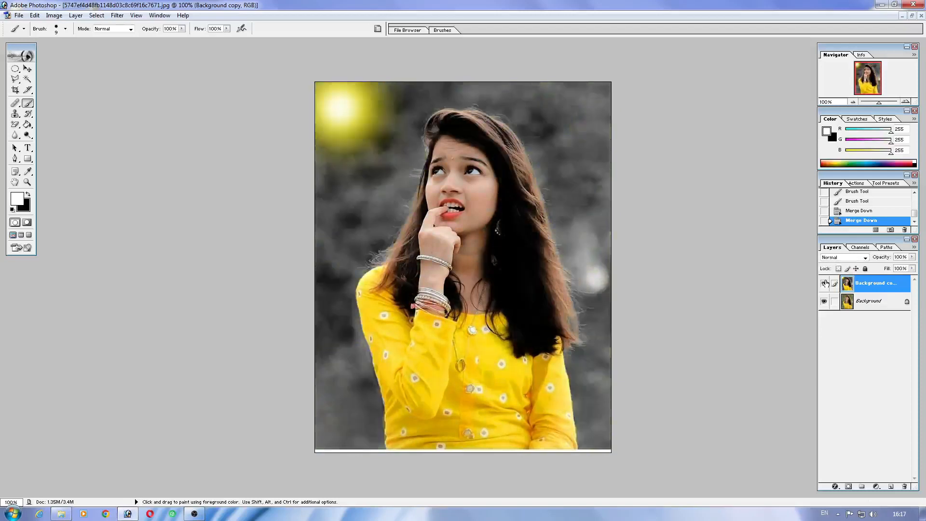